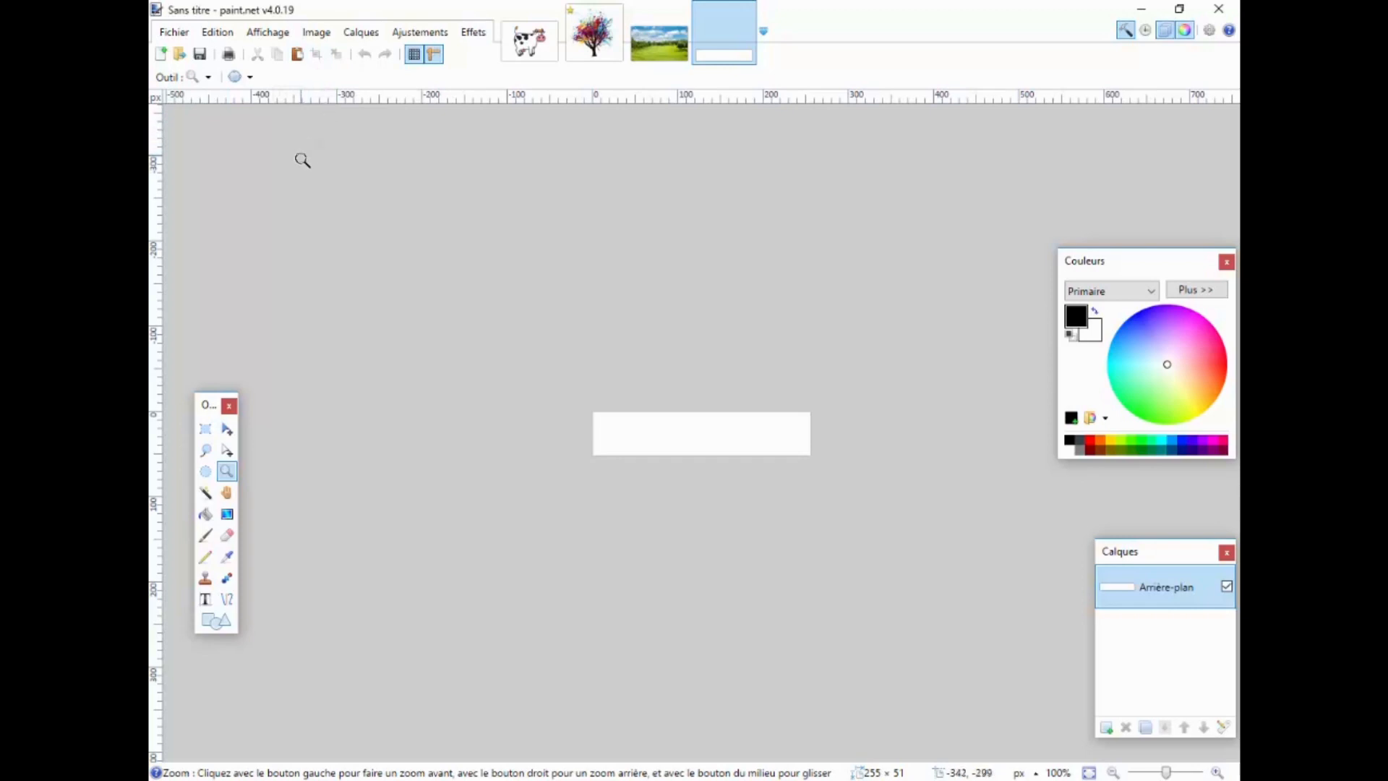
- Move the Tools, Colours and Layers windows higher up in the workspace, with the Layers window just below the Colours window
left_click_drag(214, 410, 211, 157)
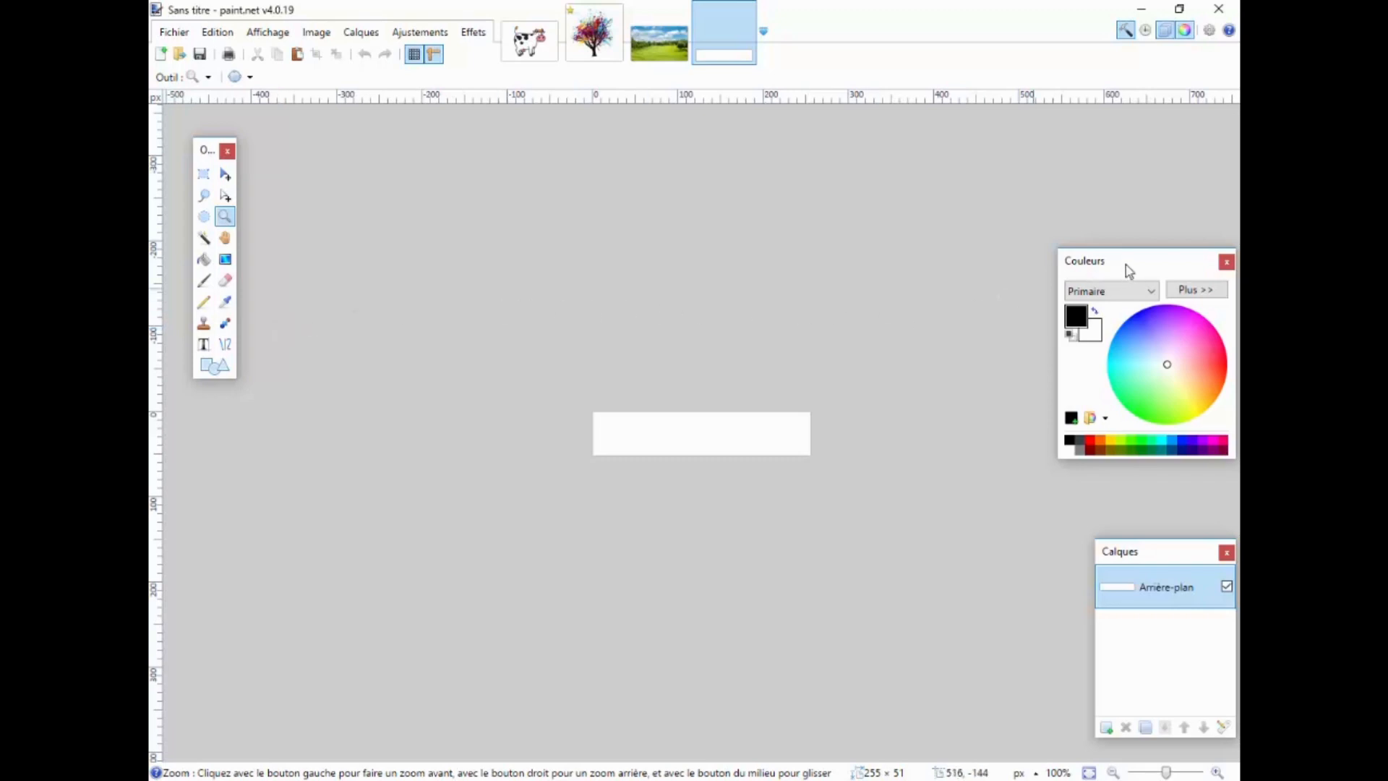
left_click_drag(1127, 263, 1112, 159)
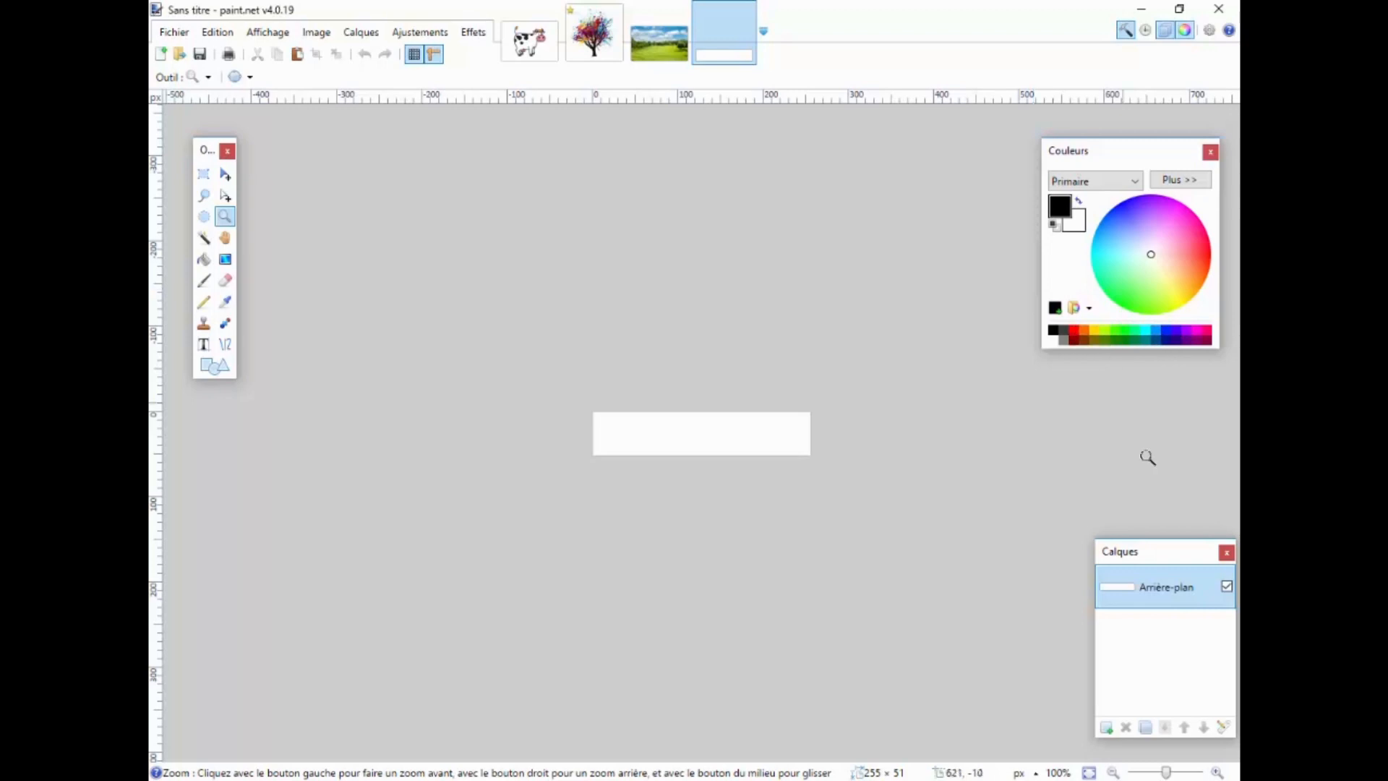
left_click_drag(1162, 559, 1121, 395)
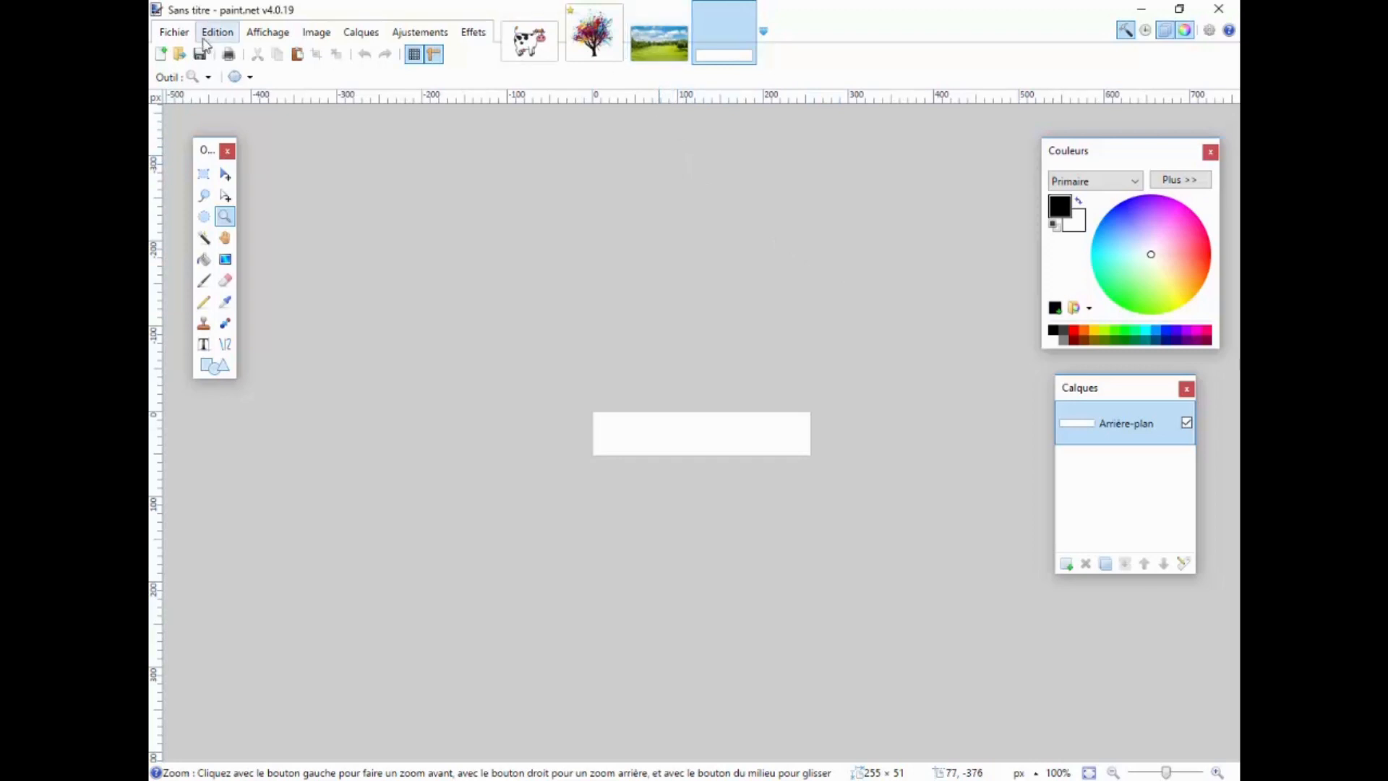
- Look through the open landscape, cow and tree images
left_click(174, 31)
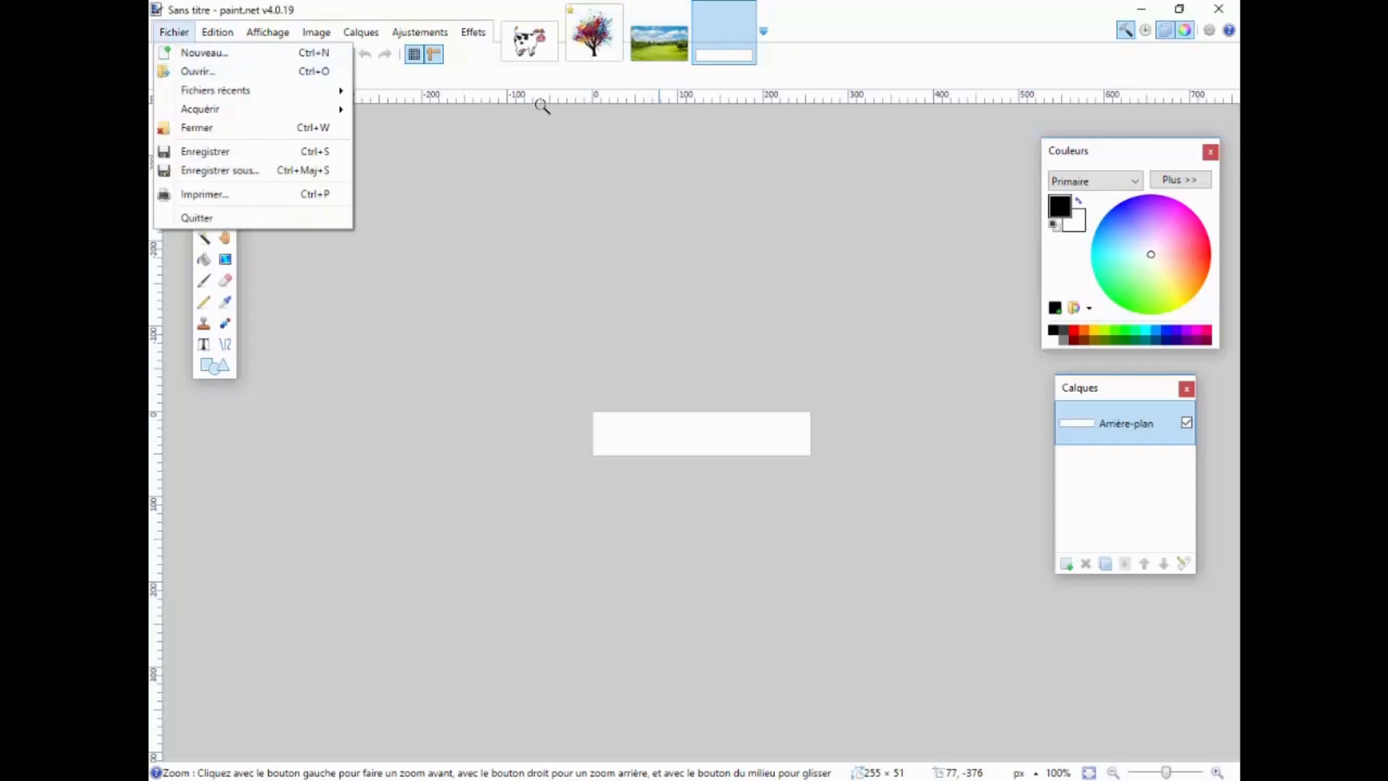
left_click(659, 43)
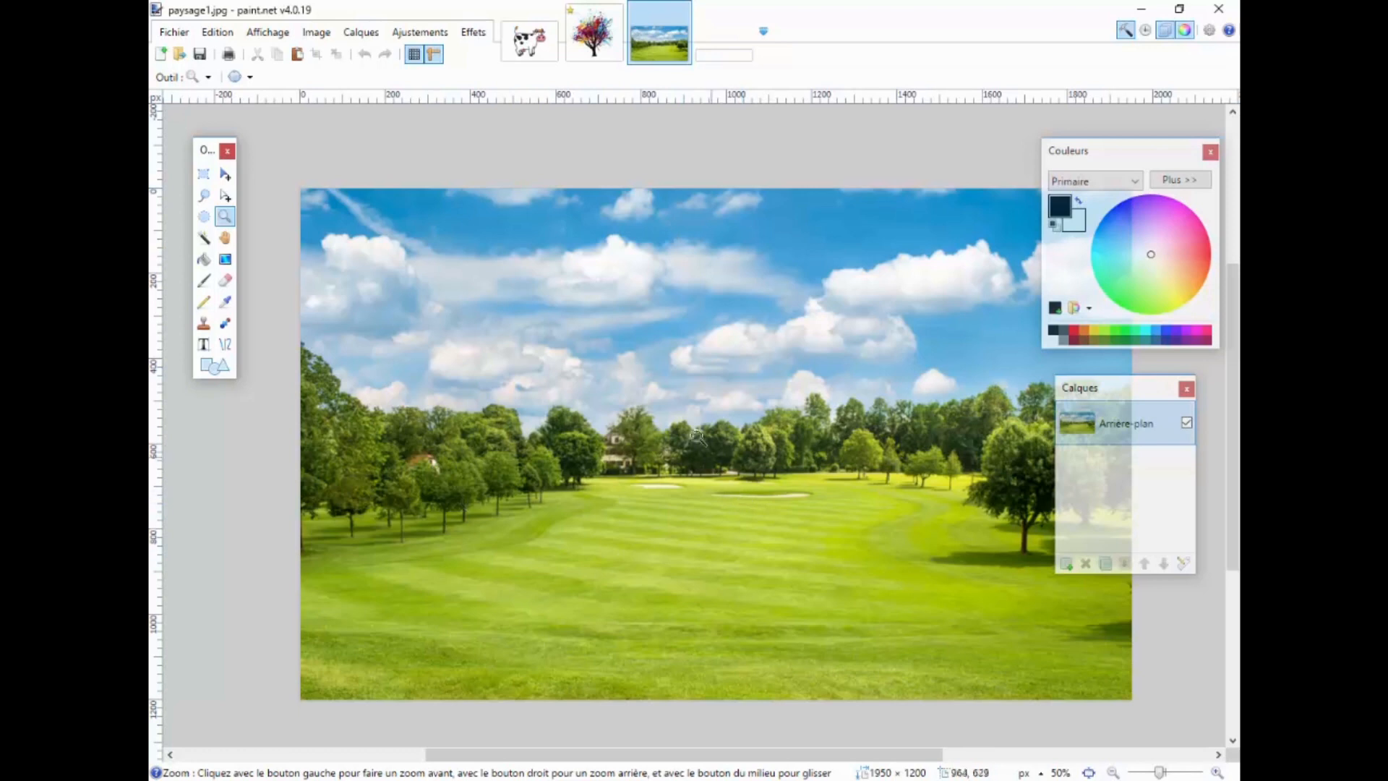
left_click(535, 58)
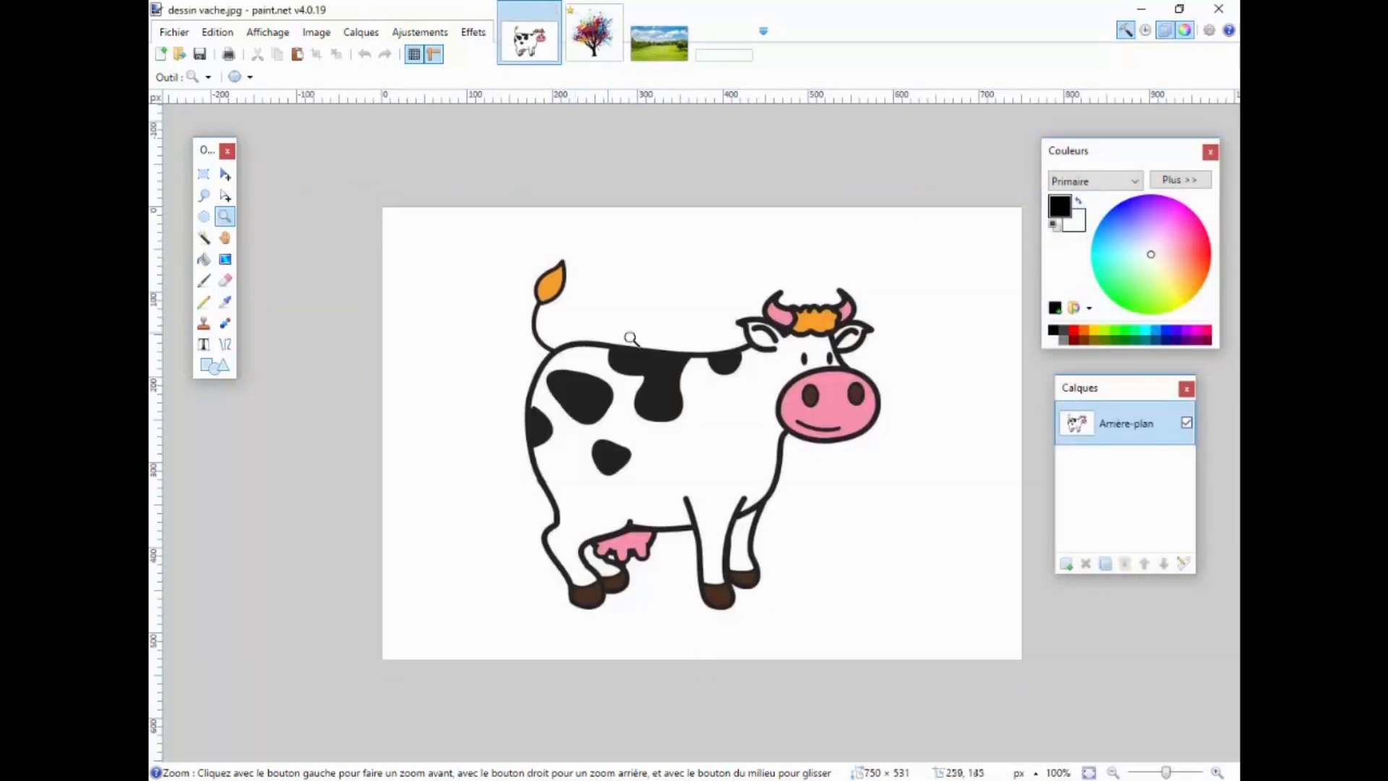
left_click(653, 47)
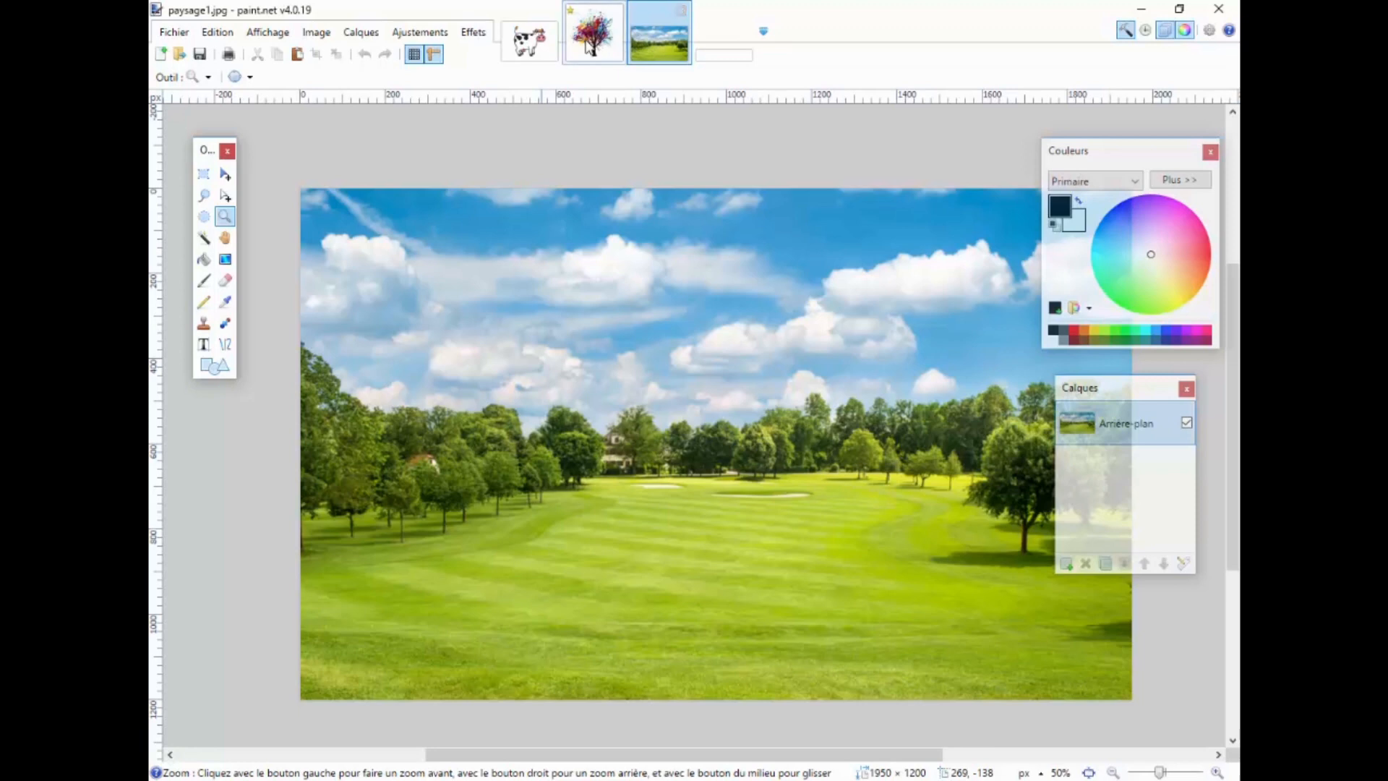
left_click(589, 47)
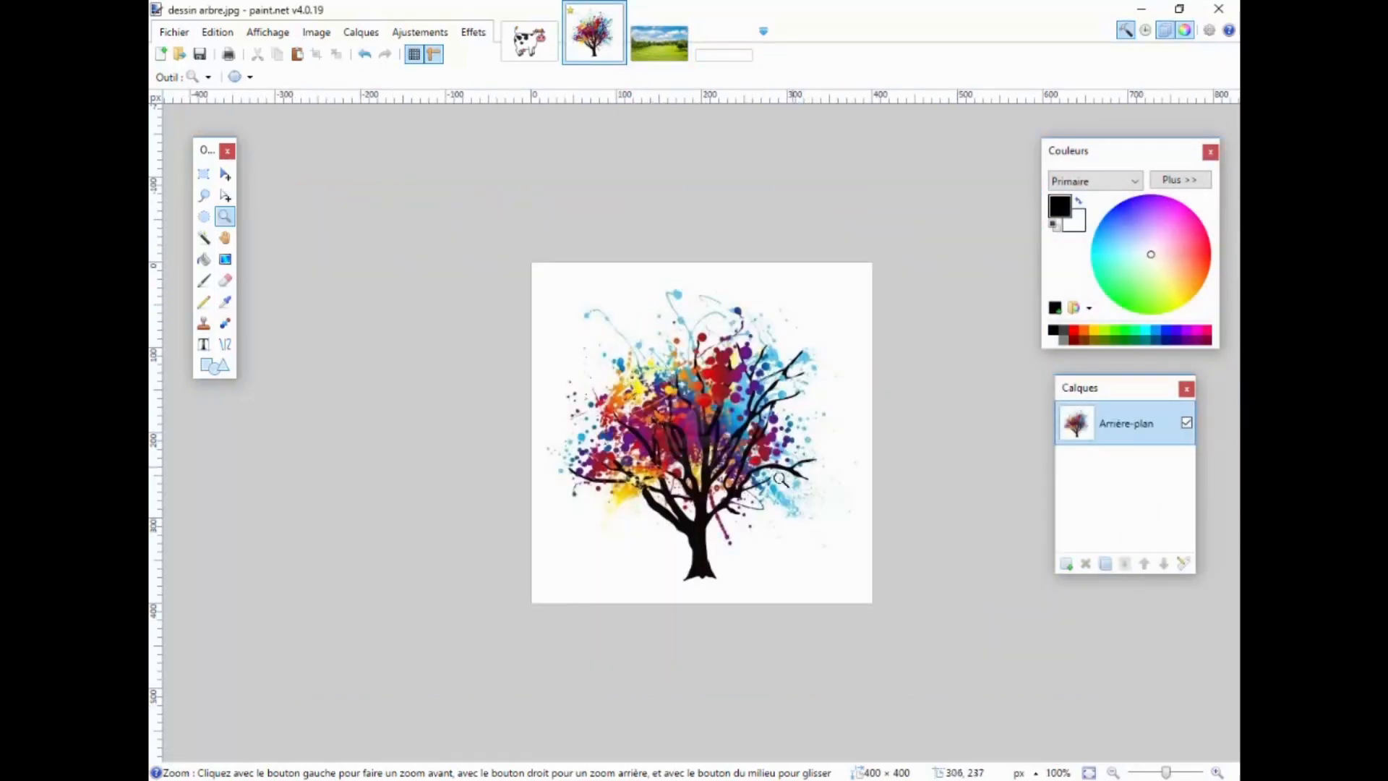
left_click(669, 50)
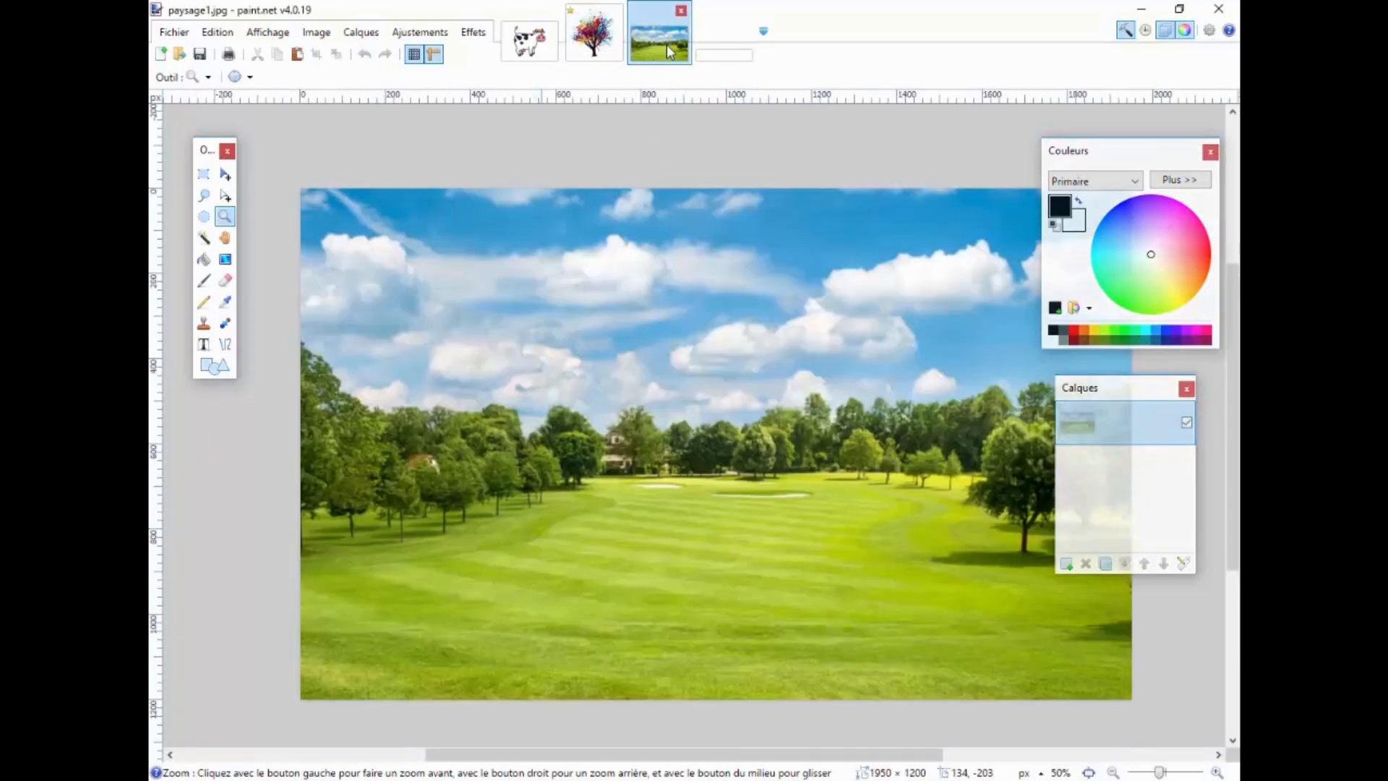
- Select the entire cow drawing in dessin vache.jpg and copy it
left_click(551, 50)
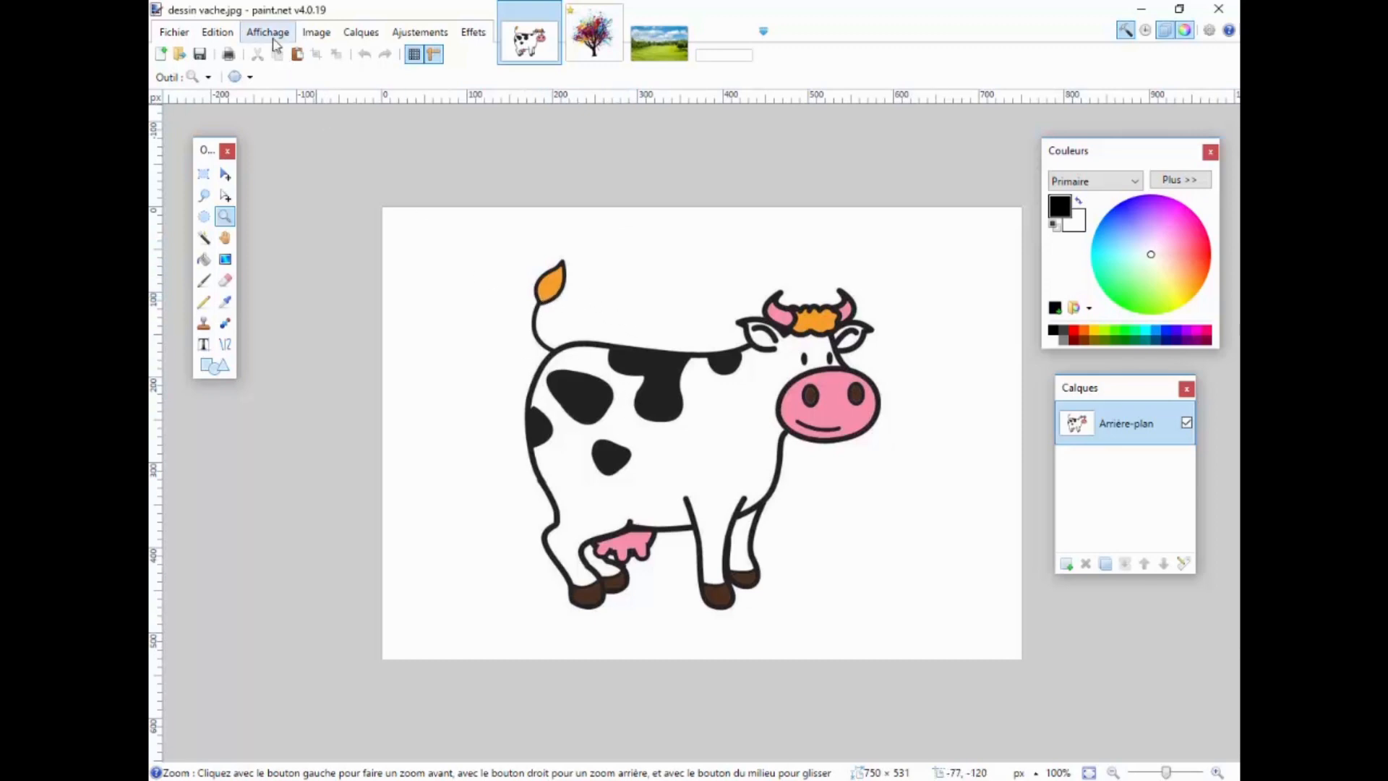
left_click(217, 32)
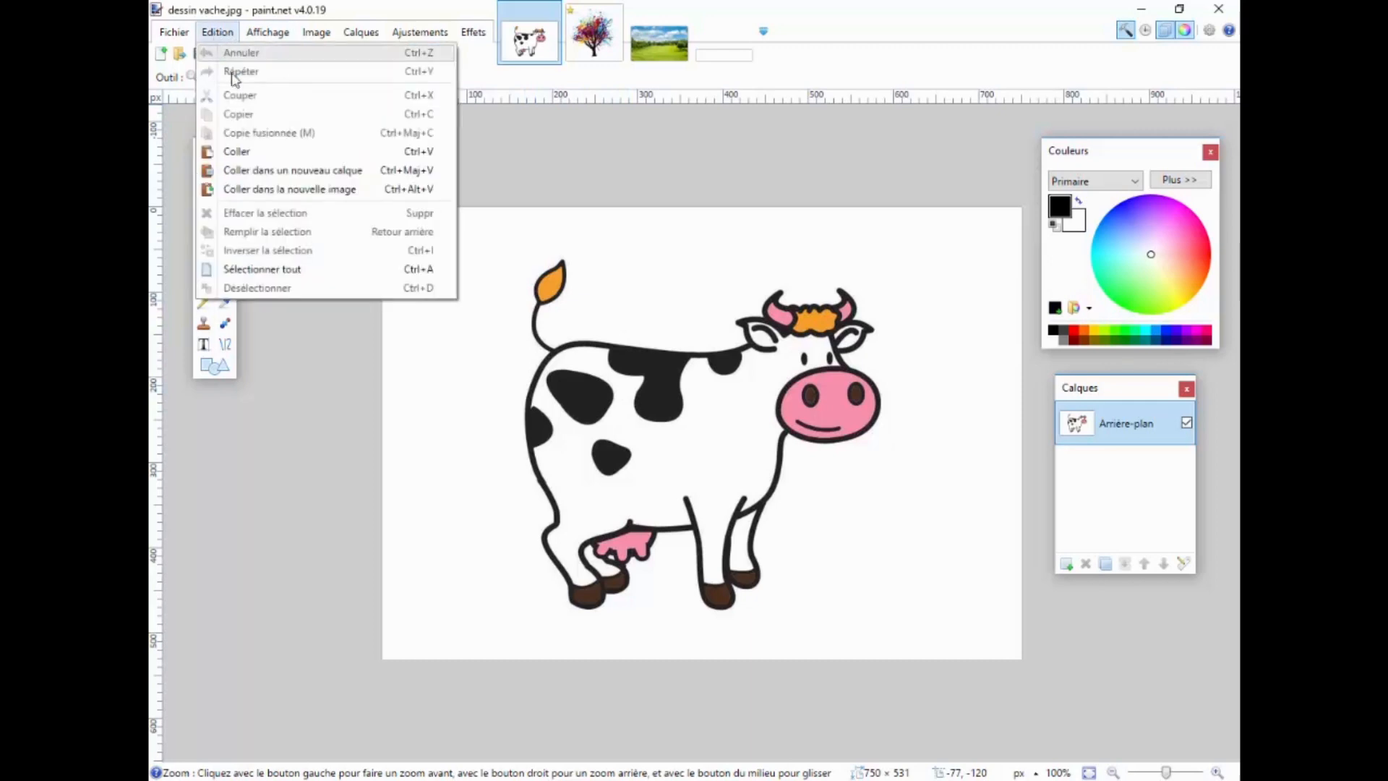
left_click(246, 269)
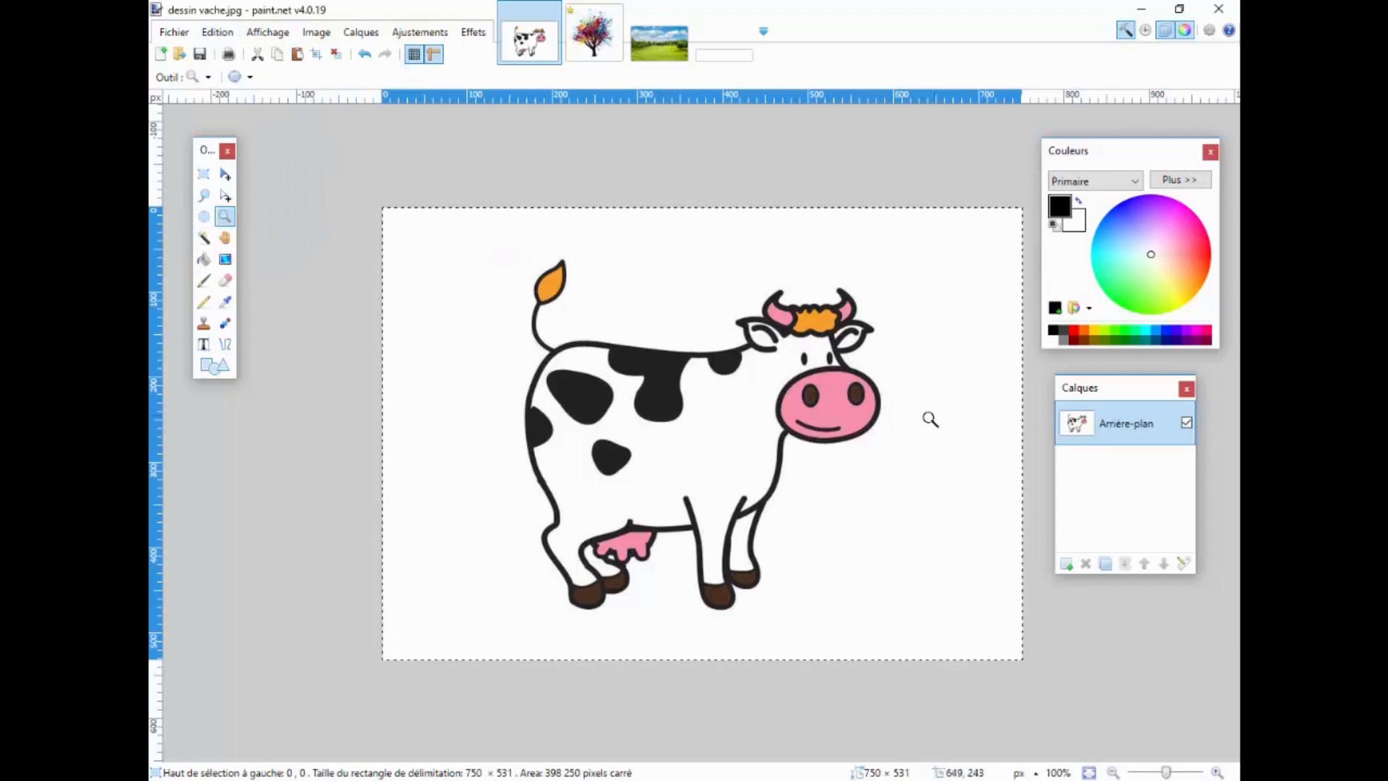
left_click(219, 33)
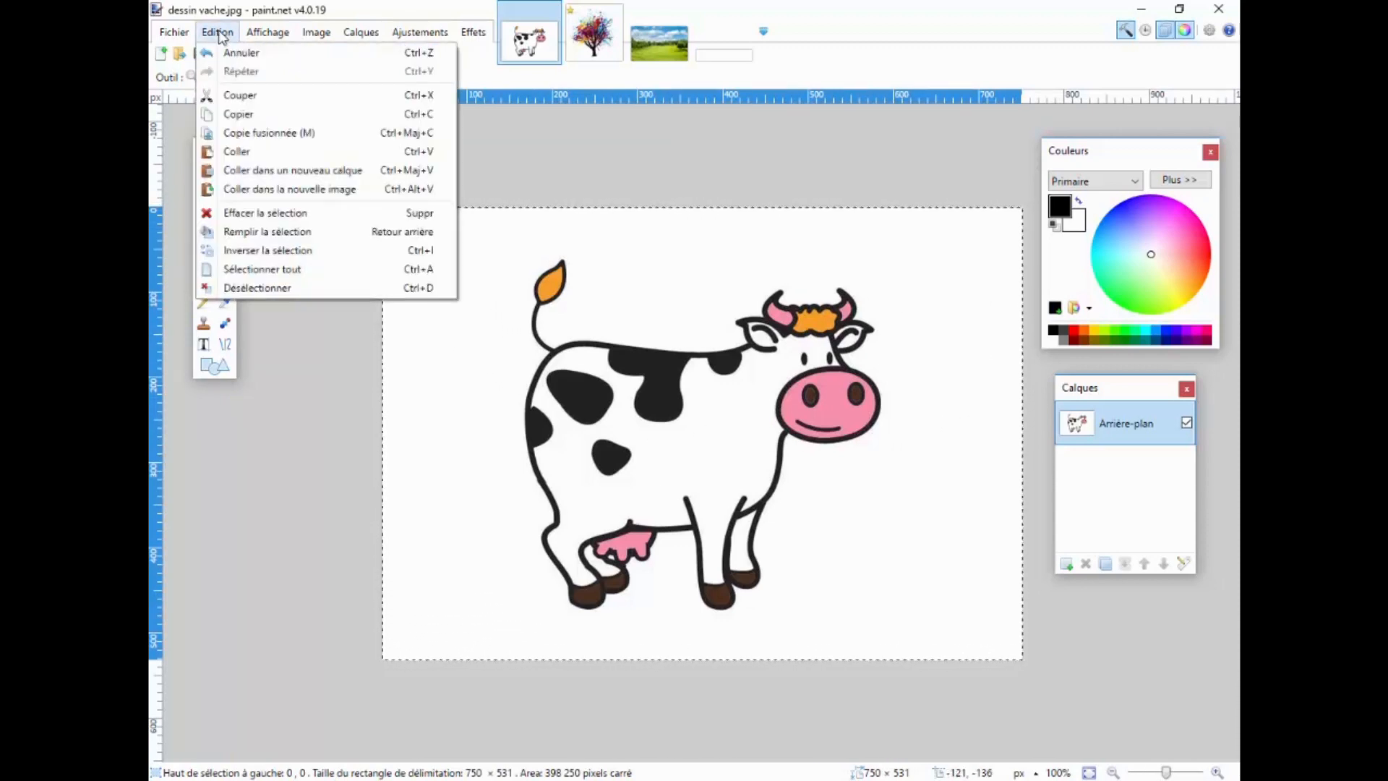
left_click(246, 114)
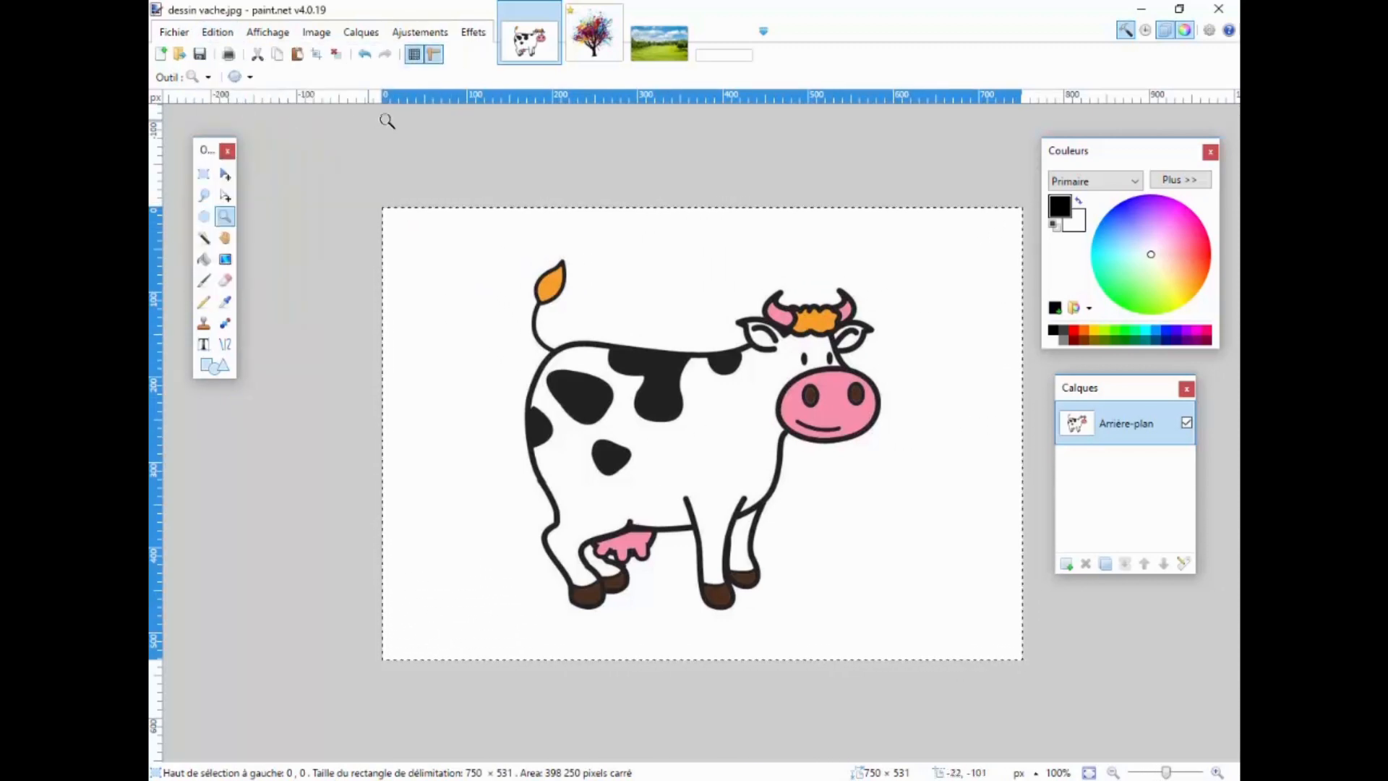
- Try pasting the whole cow image into a new layer of paysage1.jpg and moving it to about 676, 88 px
left_click(670, 56)
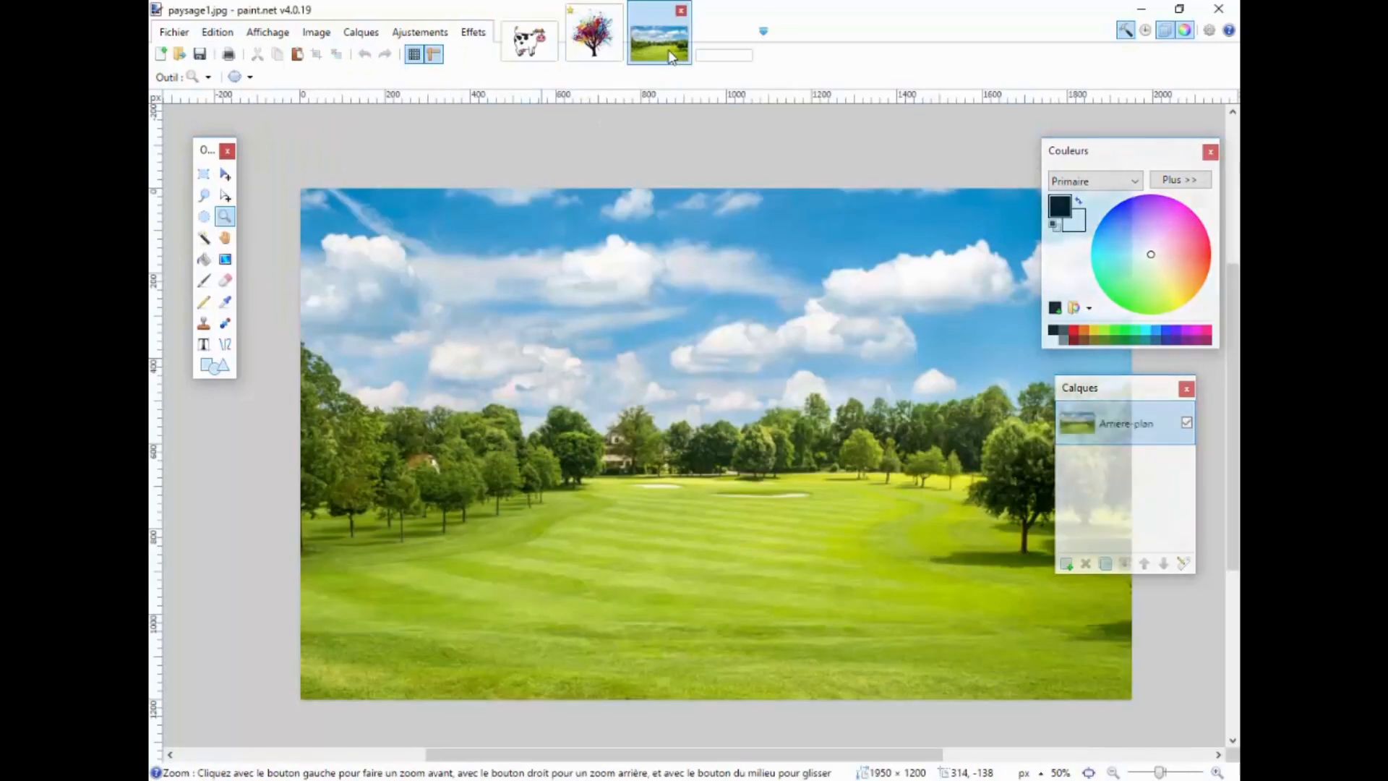
left_click(219, 33)
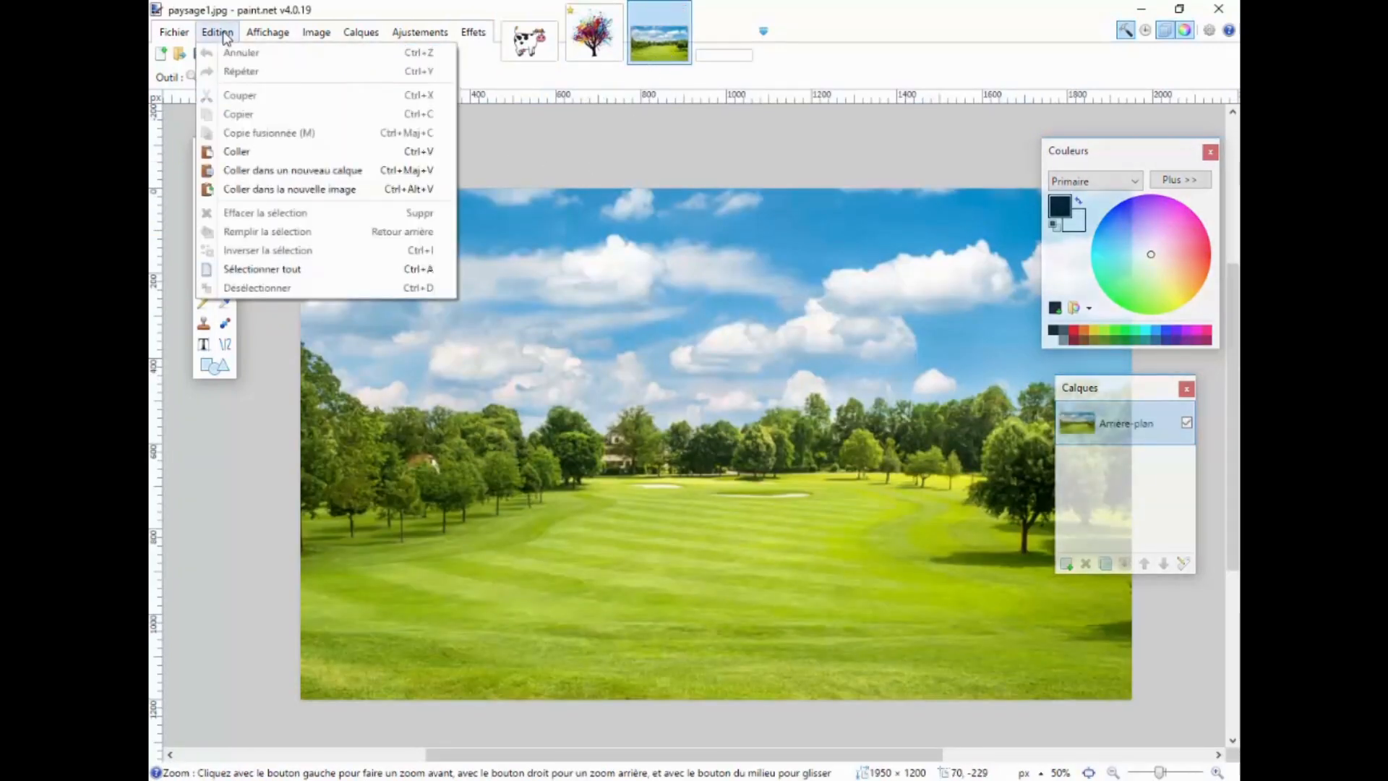
left_click(233, 170)
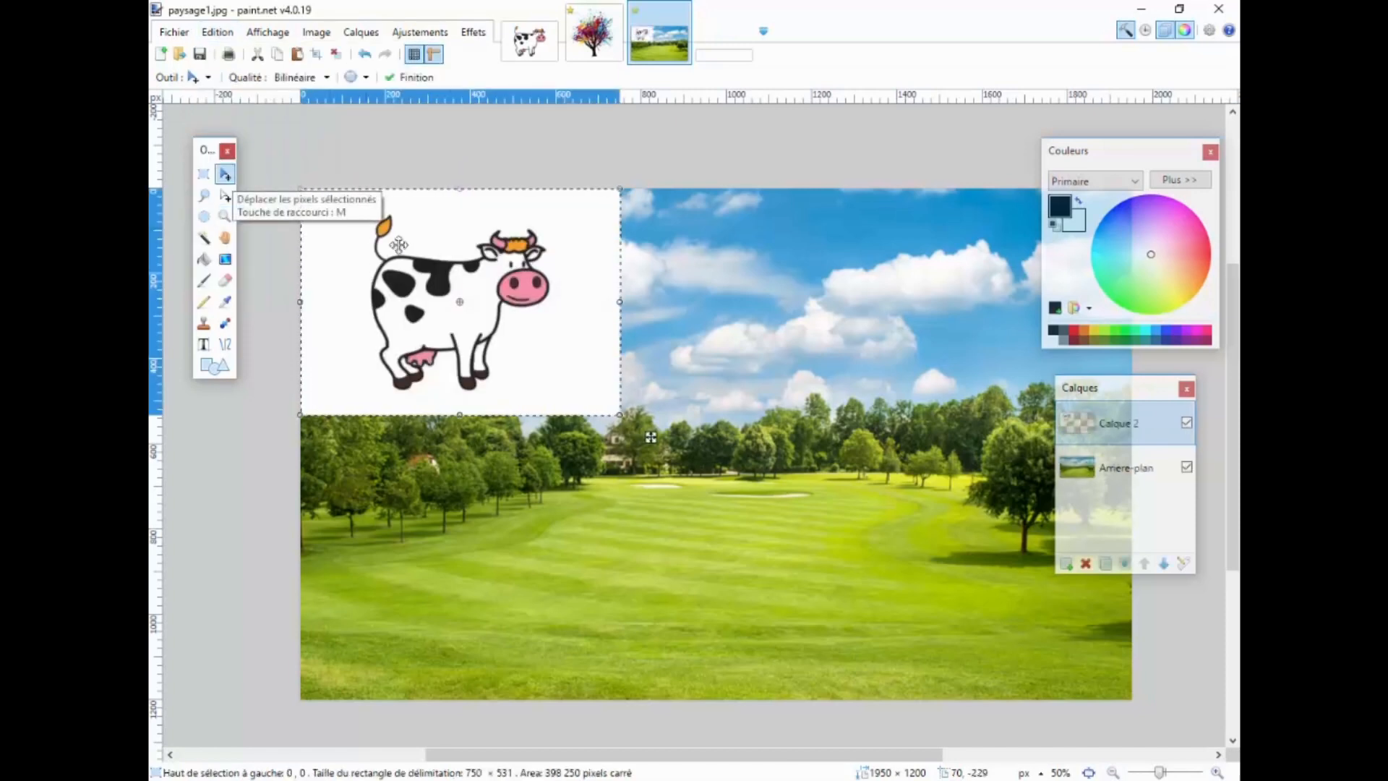
left_click_drag(459, 279, 747, 318)
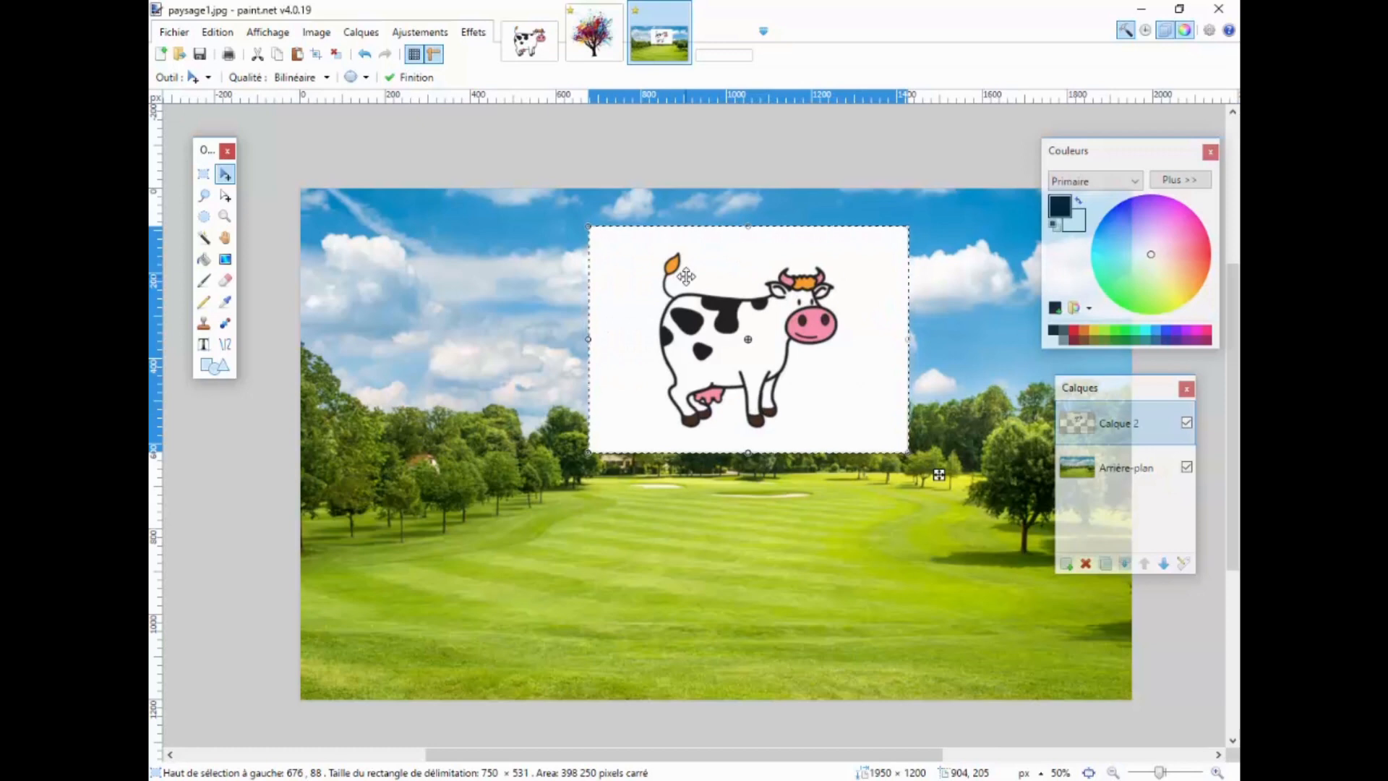
key("ctrl+z")
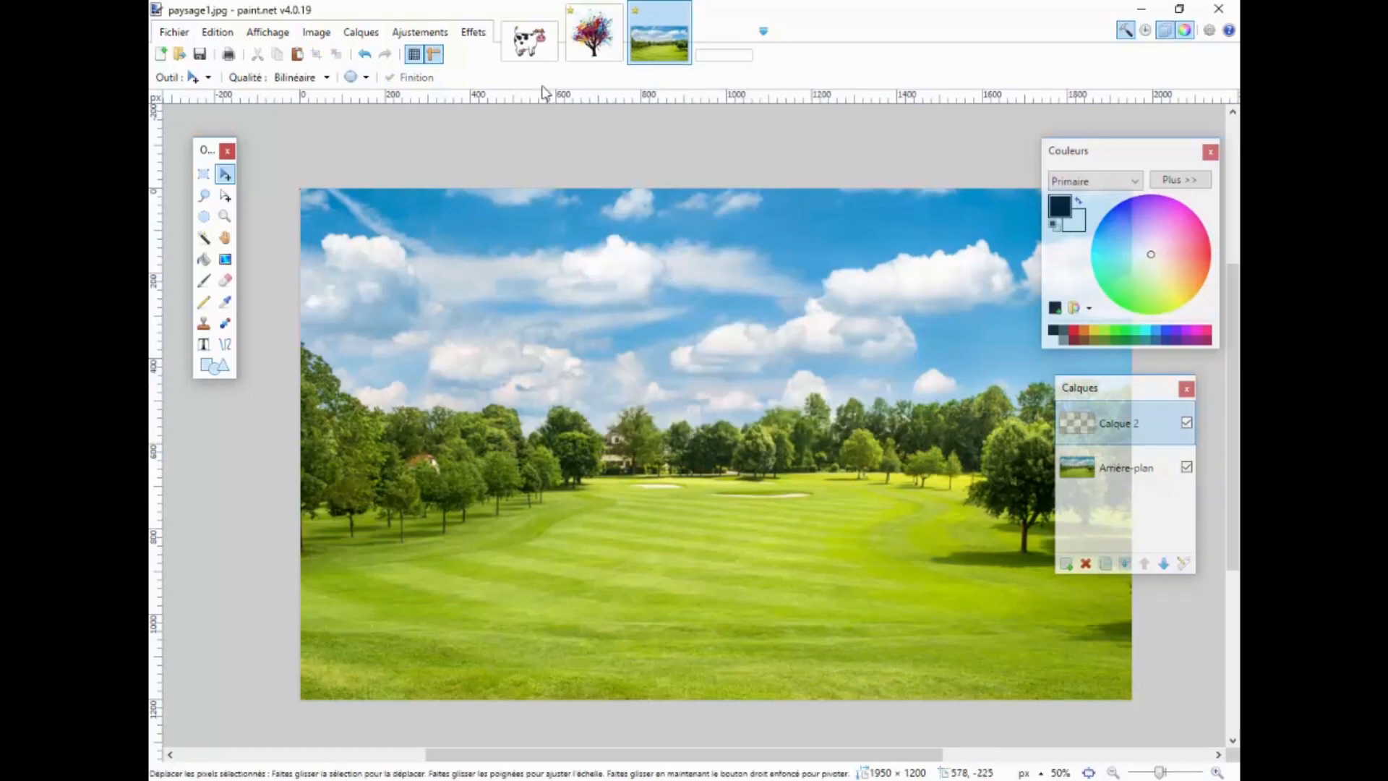
- Clear the selection in dessin vache.jpg and select the white background around the cow with the Magic Wand
left_click(543, 56)
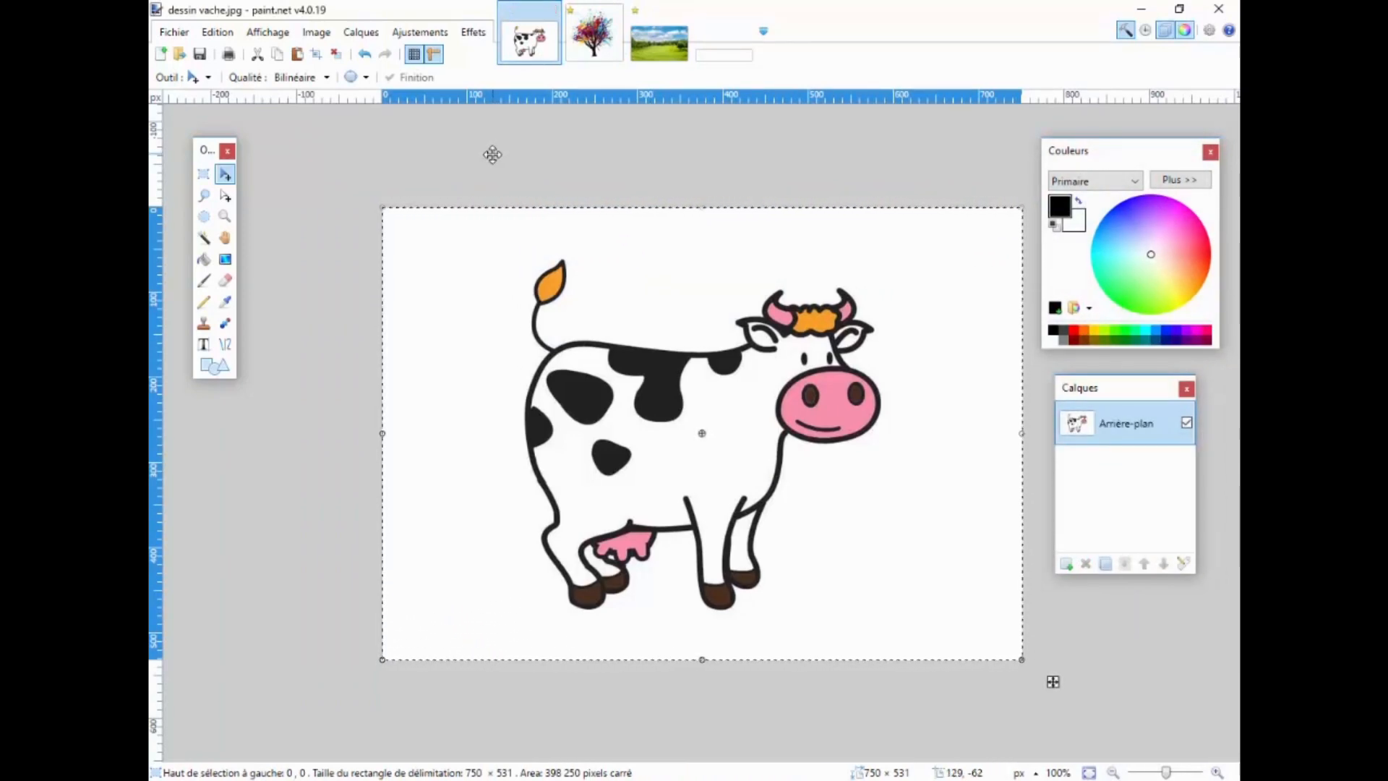
key("ctrl+d")
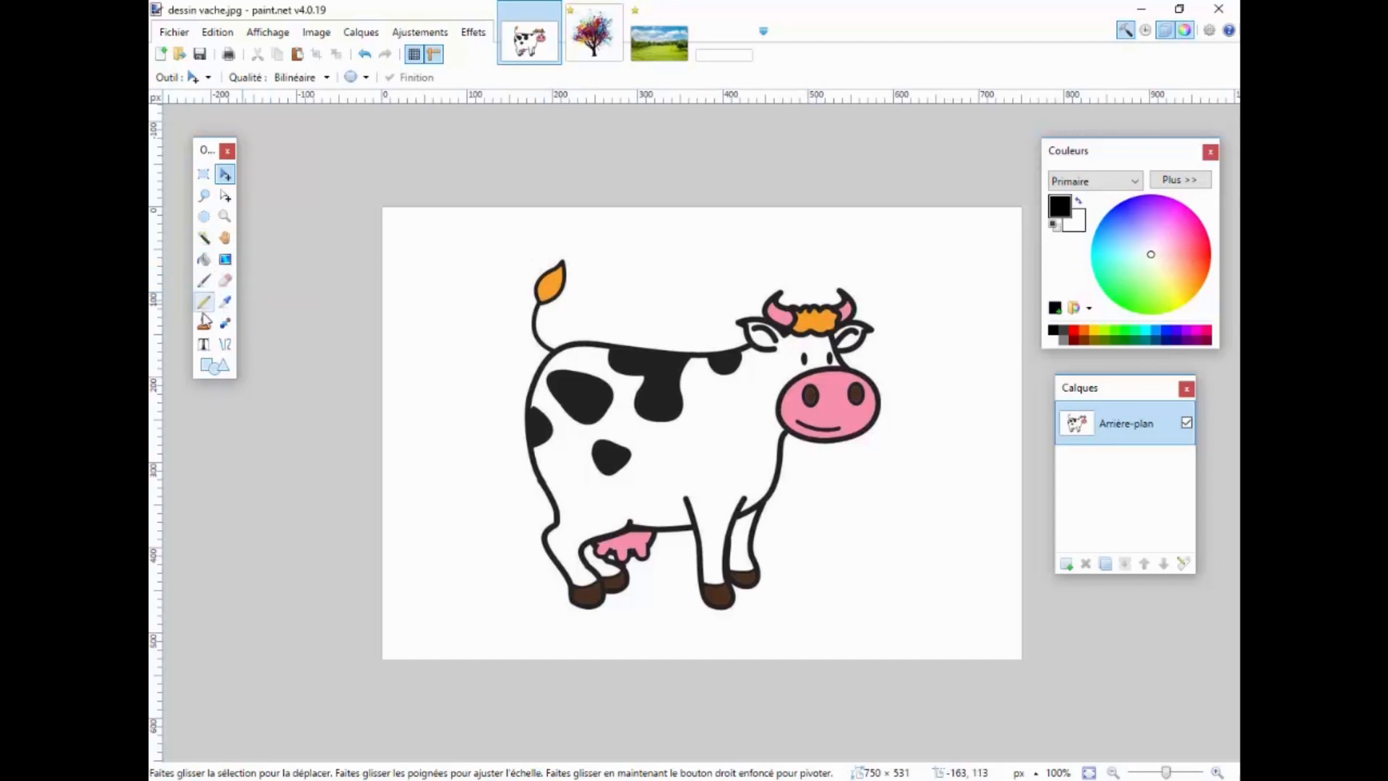
left_click(200, 239)
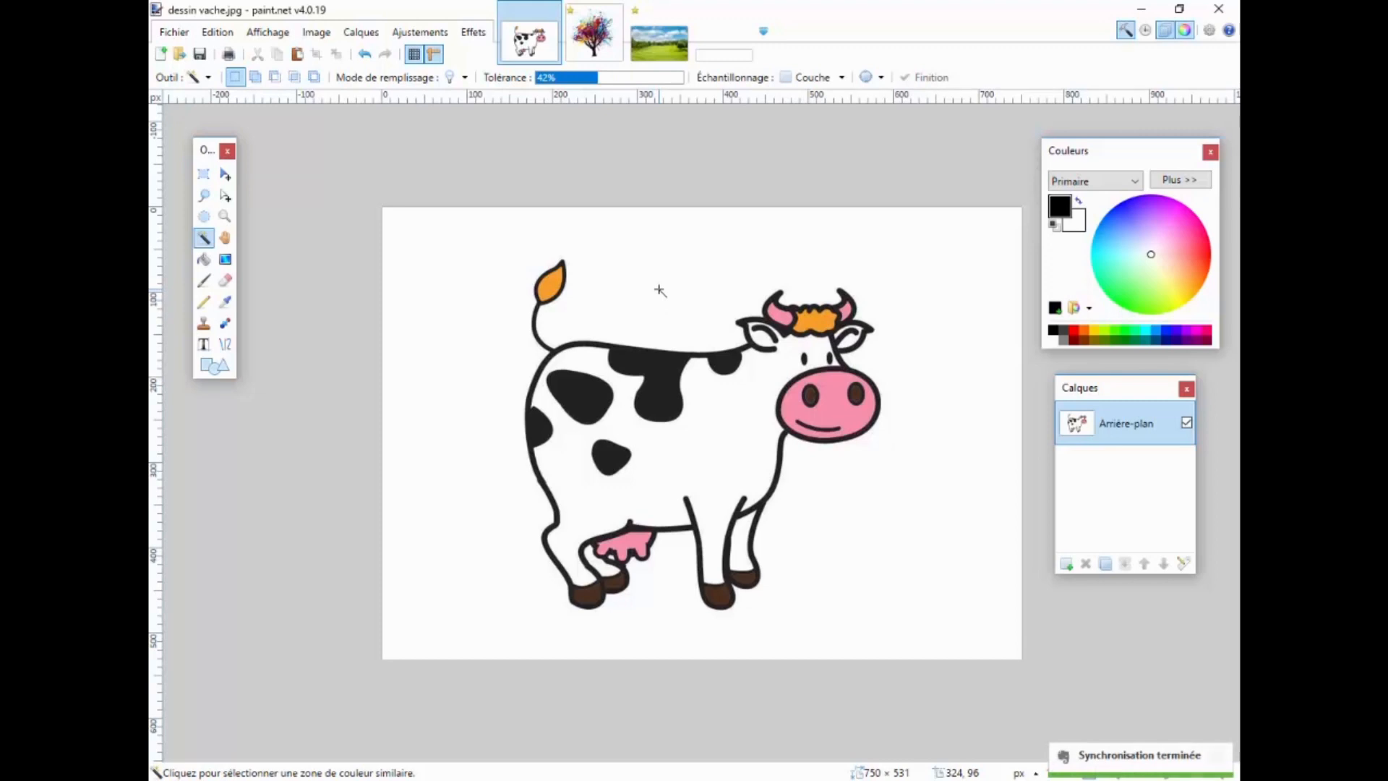
left_click(659, 290)
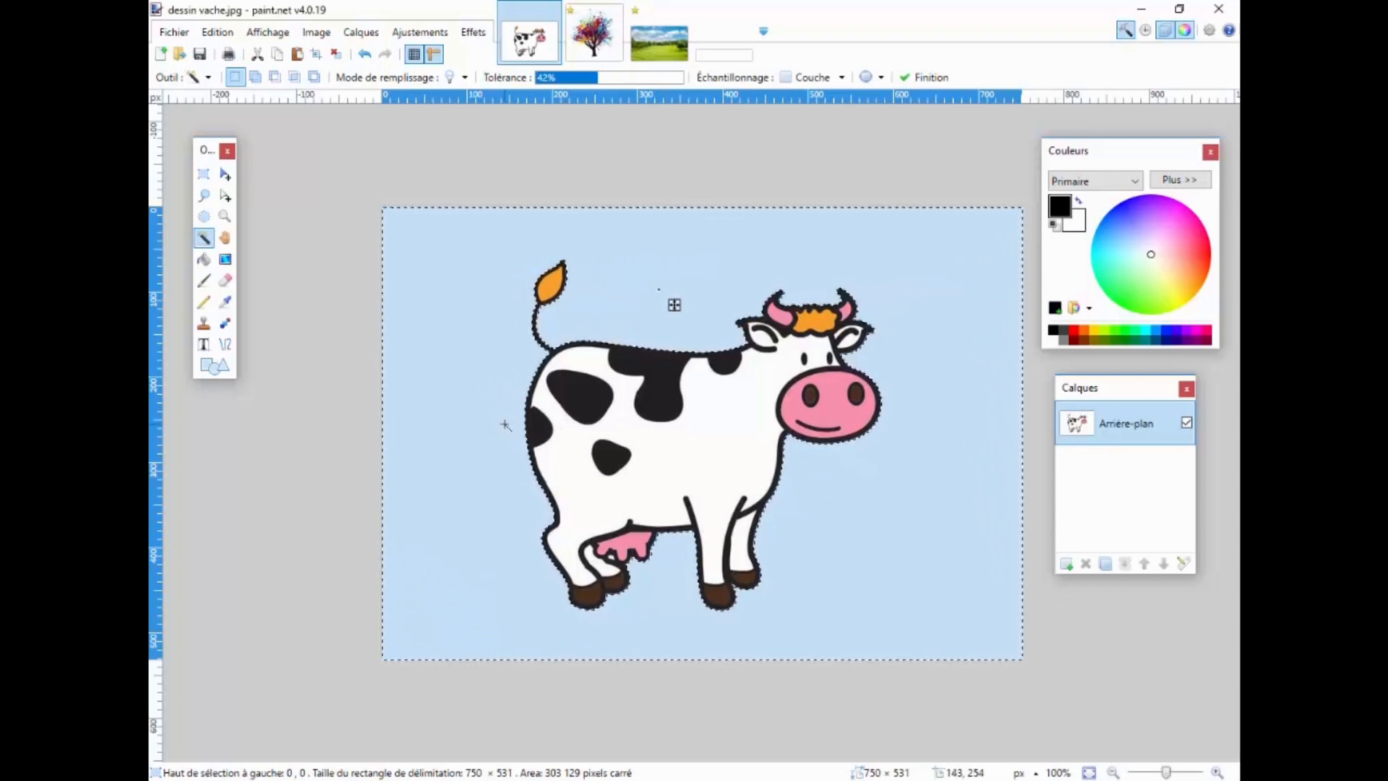
- Invert the selection so it covers only the cow, and copy the cow
left_click(218, 33)
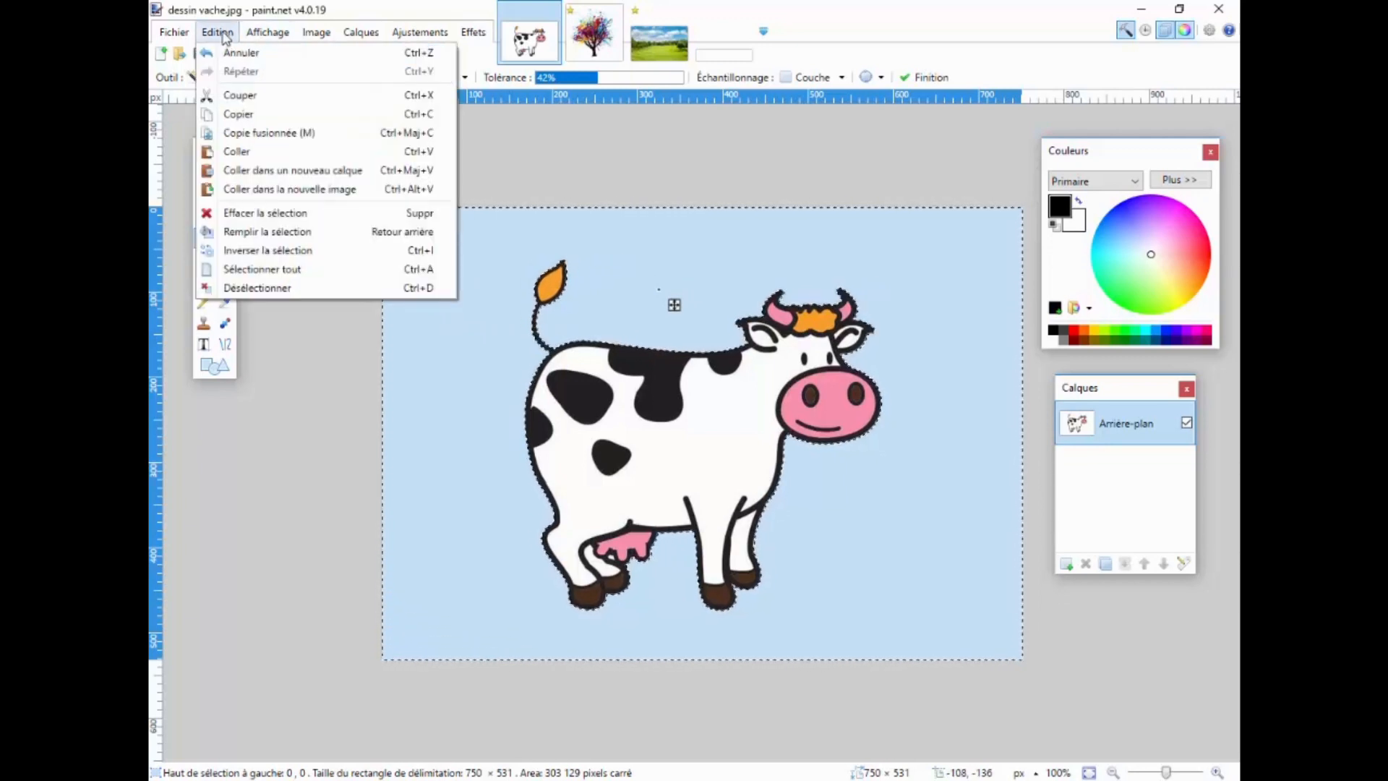
left_click(285, 251)
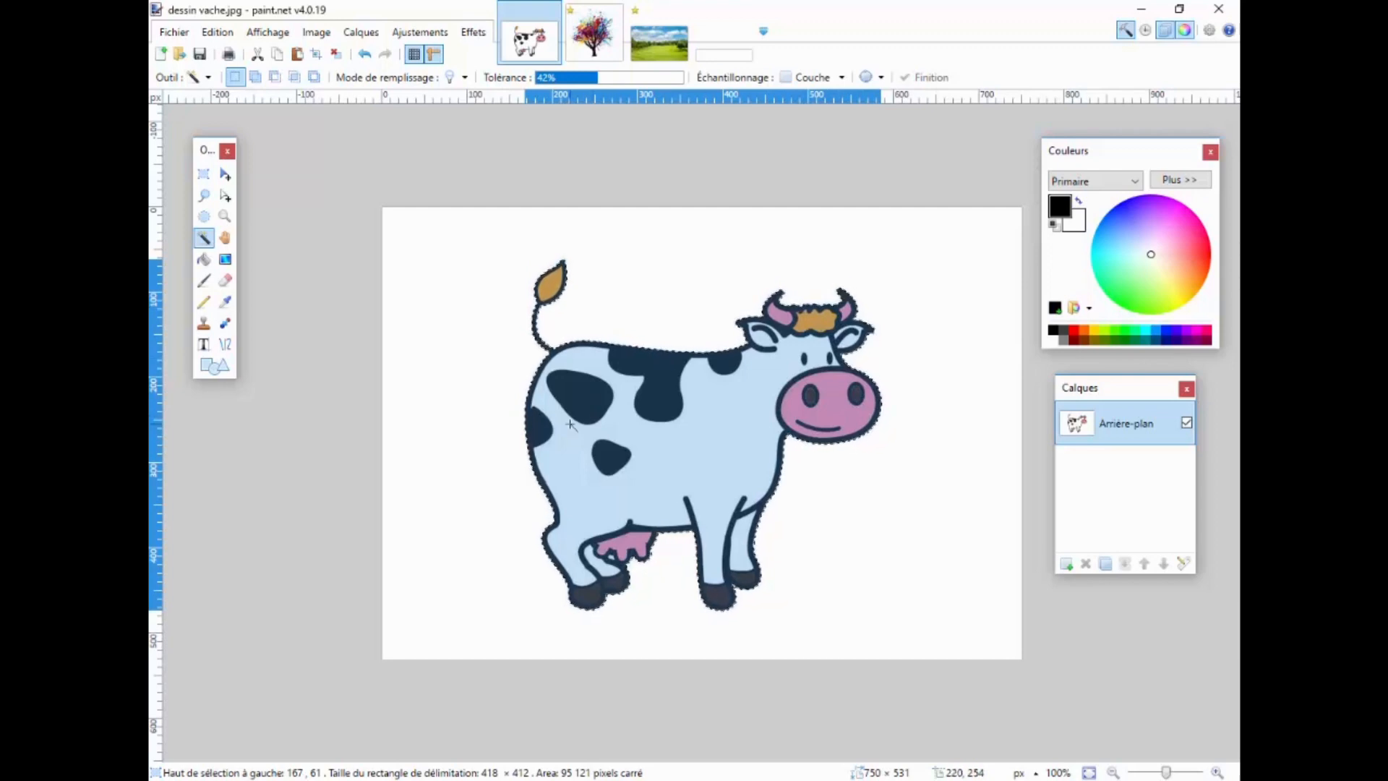
left_click(230, 36)
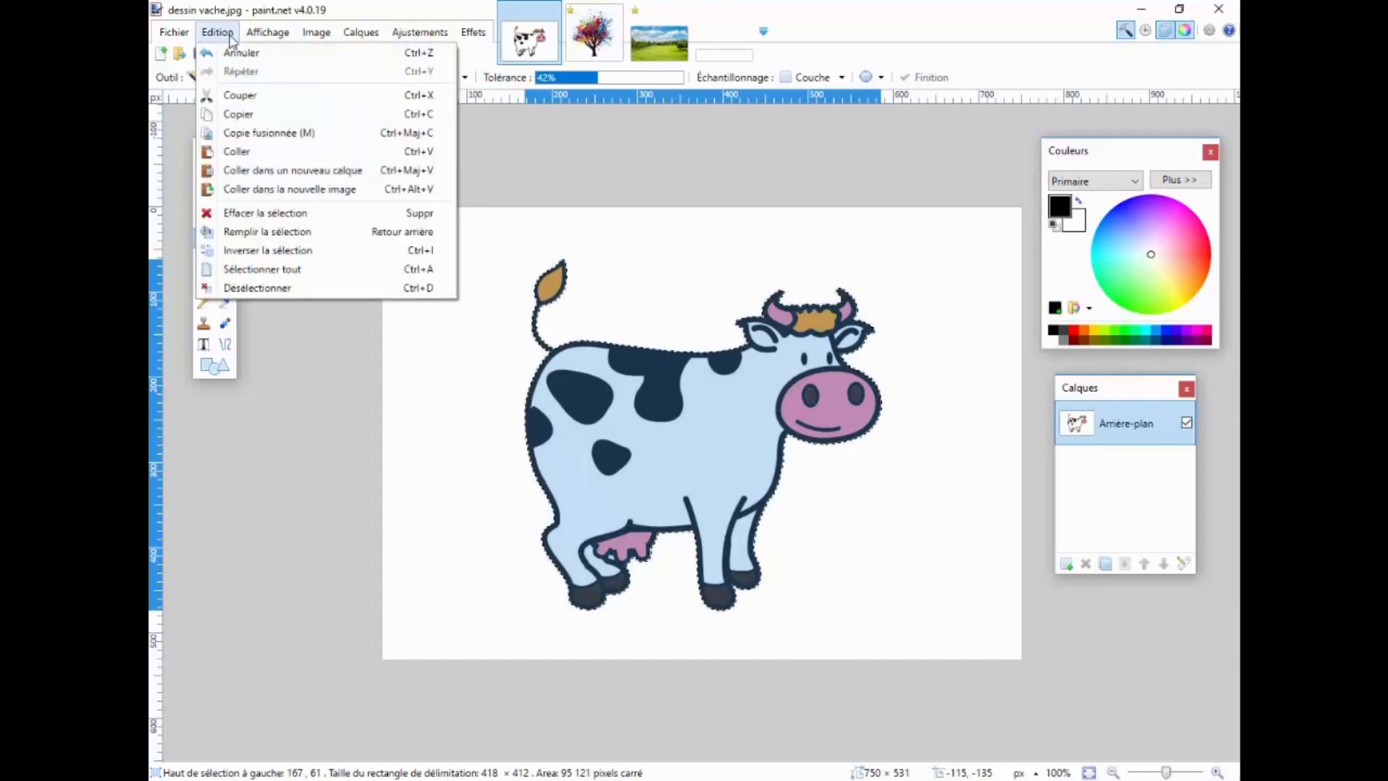
left_click(239, 114)
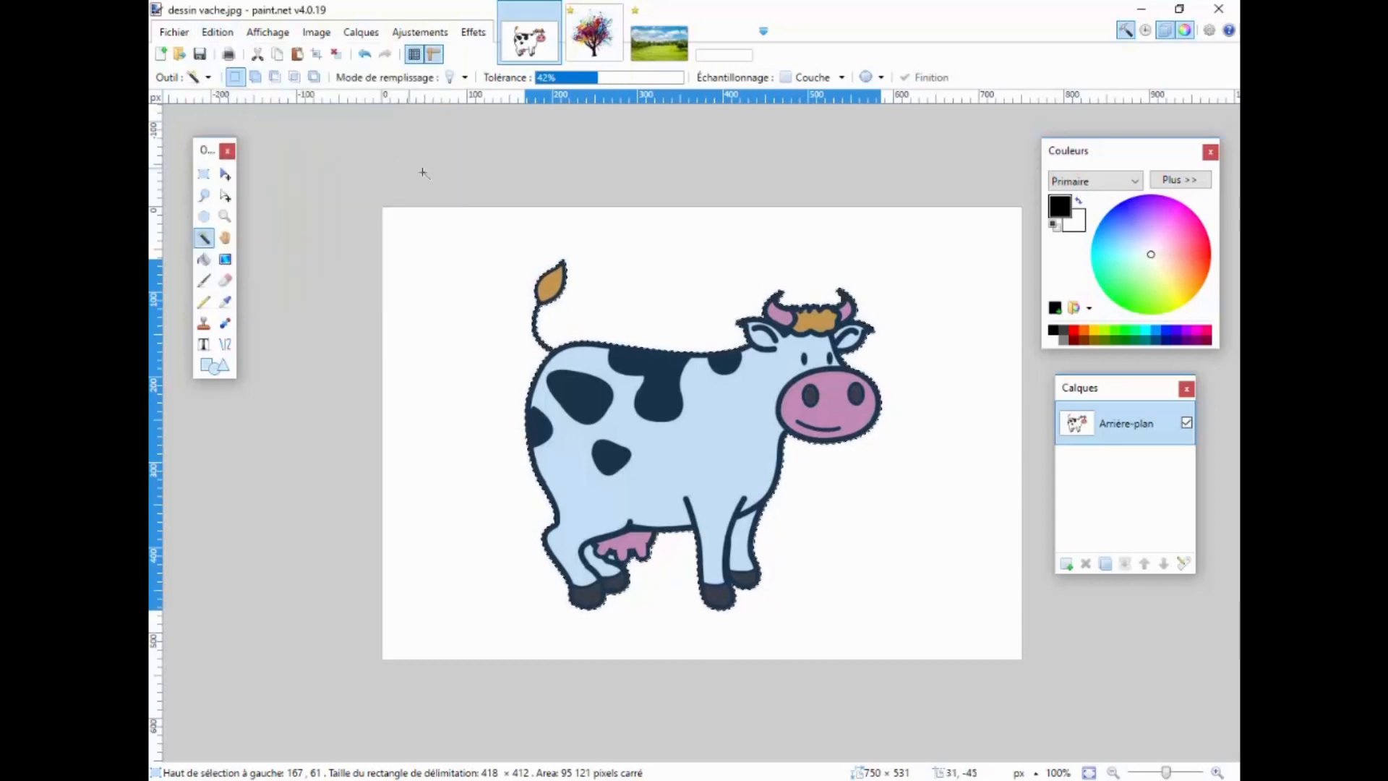
- Add a new layer to paysage1.jpg and delete the empty layer Calque 2
left_click(663, 53)
key("ctrl+shift+n")
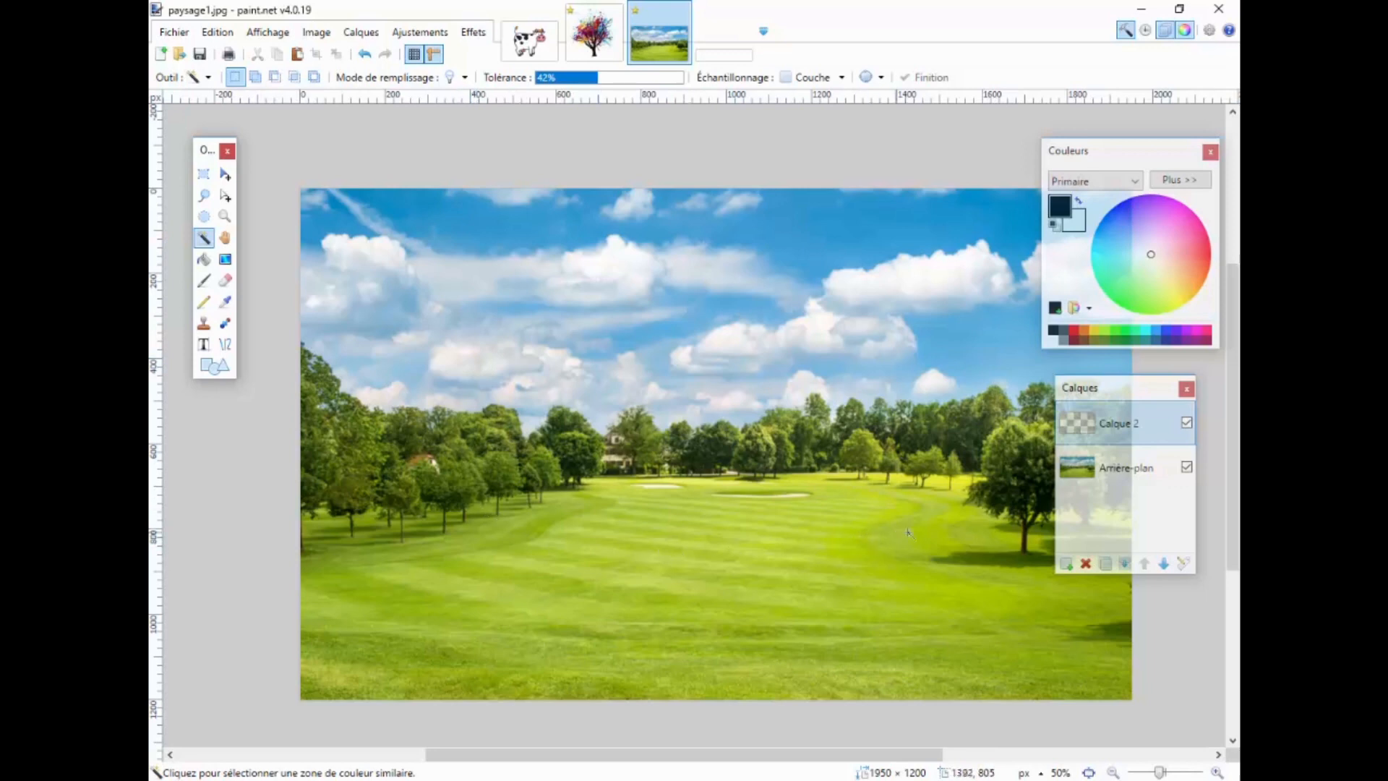
left_click(1066, 565)
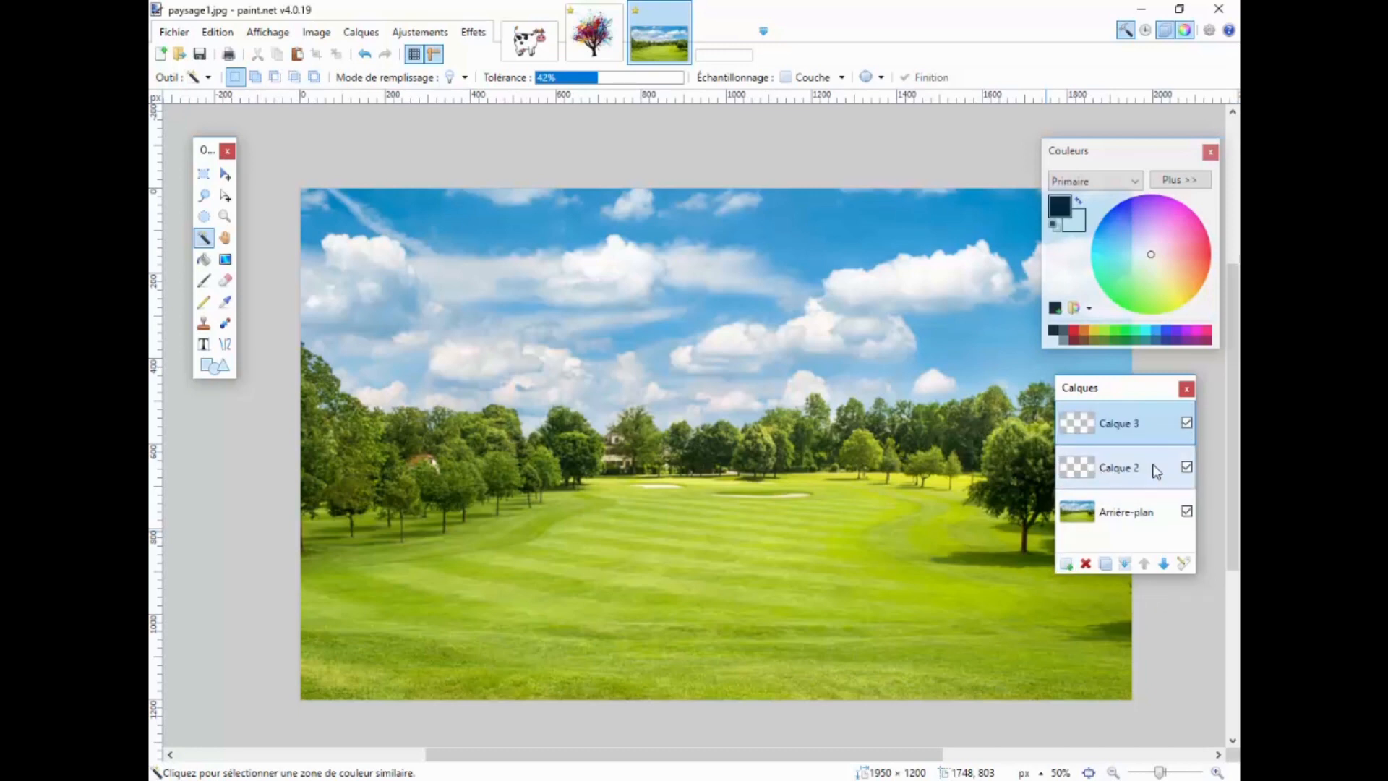
left_click(1114, 480)
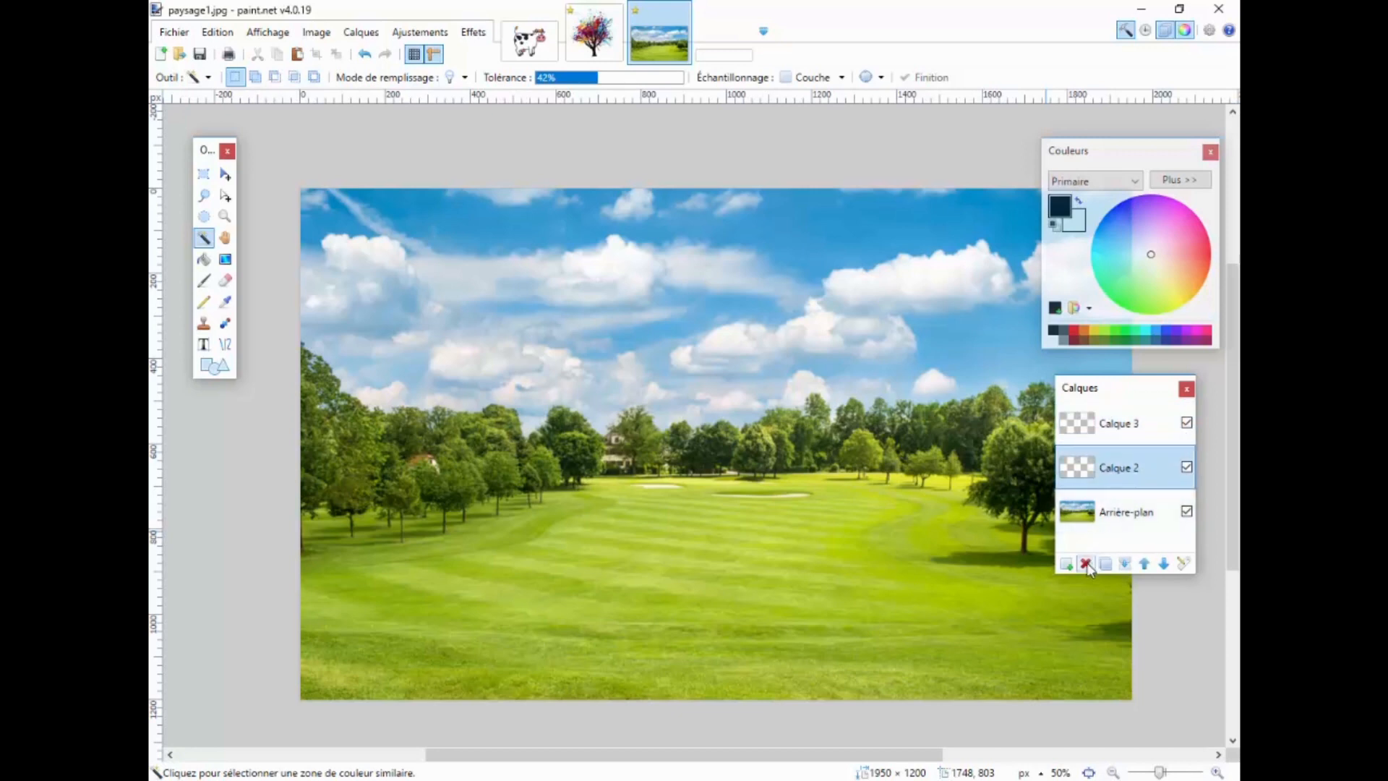
left_click(1085, 563)
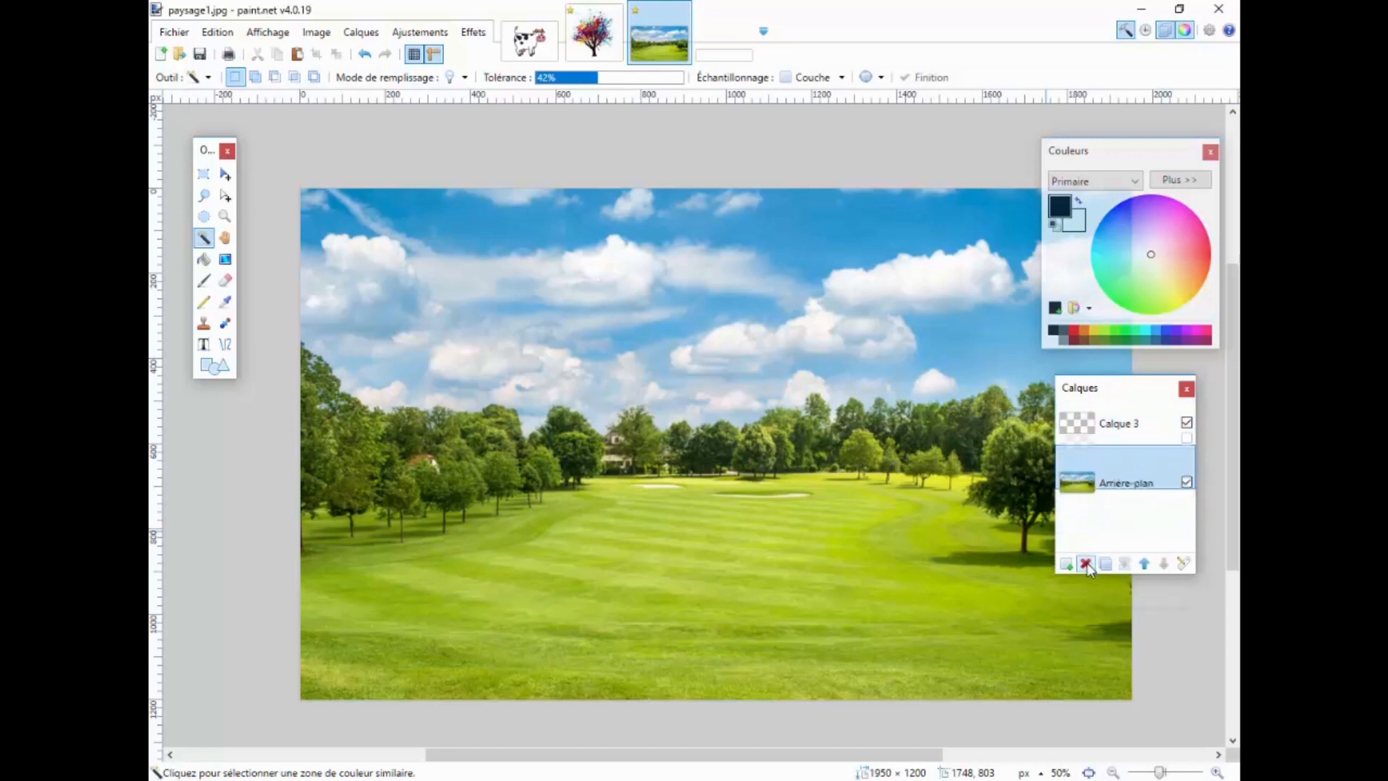
- Paste the cut-out cow into Calque 3 and move it onto the grass, its upper-left corner at about 617, 663 px
left_click(1098, 431)
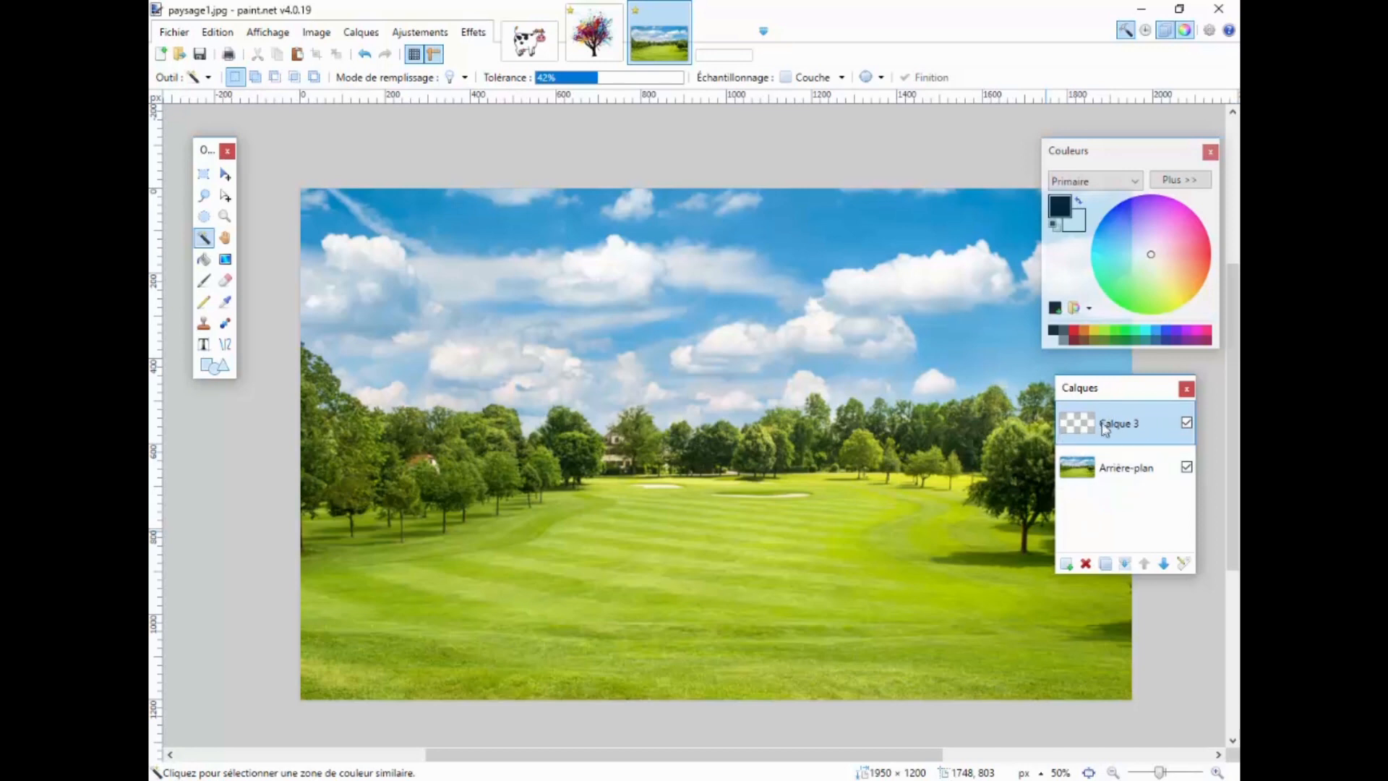
left_click(219, 33)
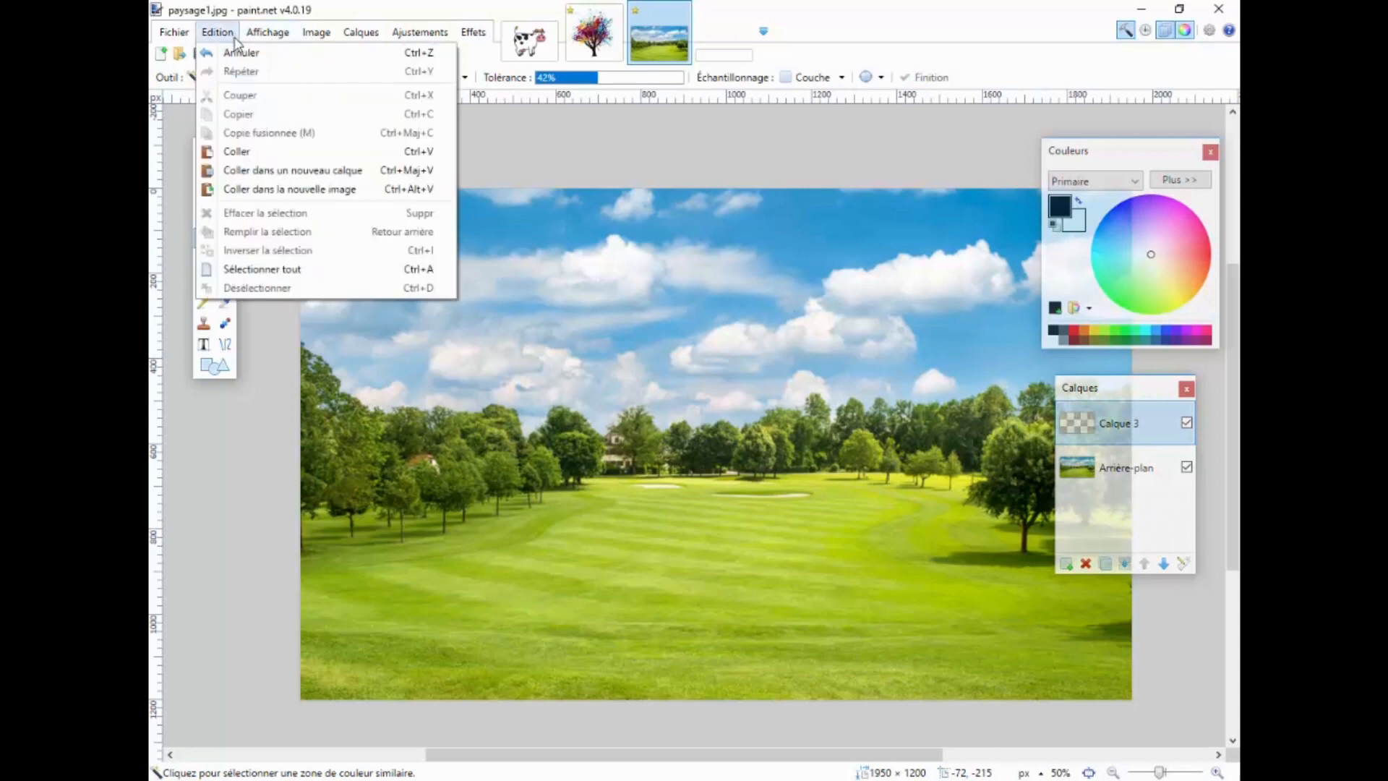
left_click(254, 154)
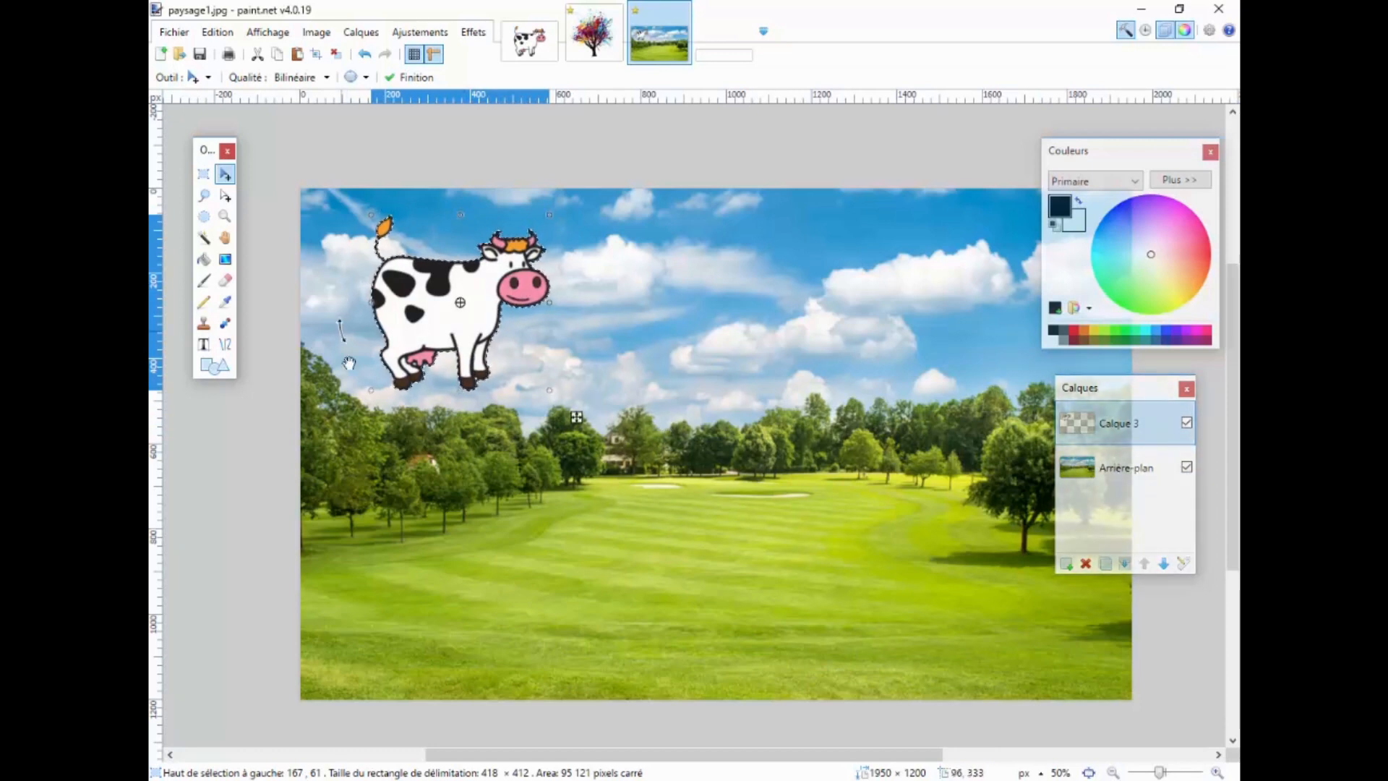
left_click_drag(446, 306, 639, 564)
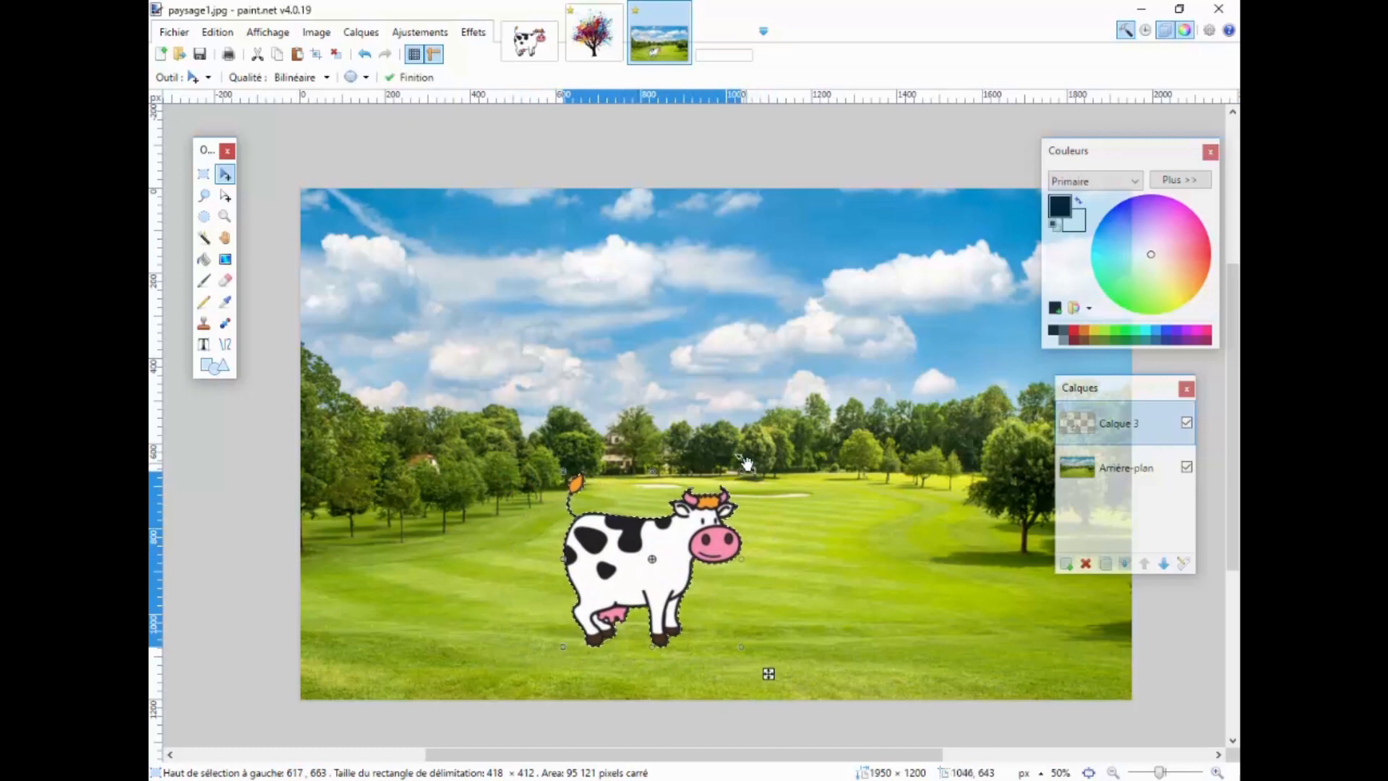
- Scale the pasted cow down proportionally to about 378 × 372 px, keeping its feet on the grass
key("ctrl+d")
left_click_drag(743, 471, 822, 499)
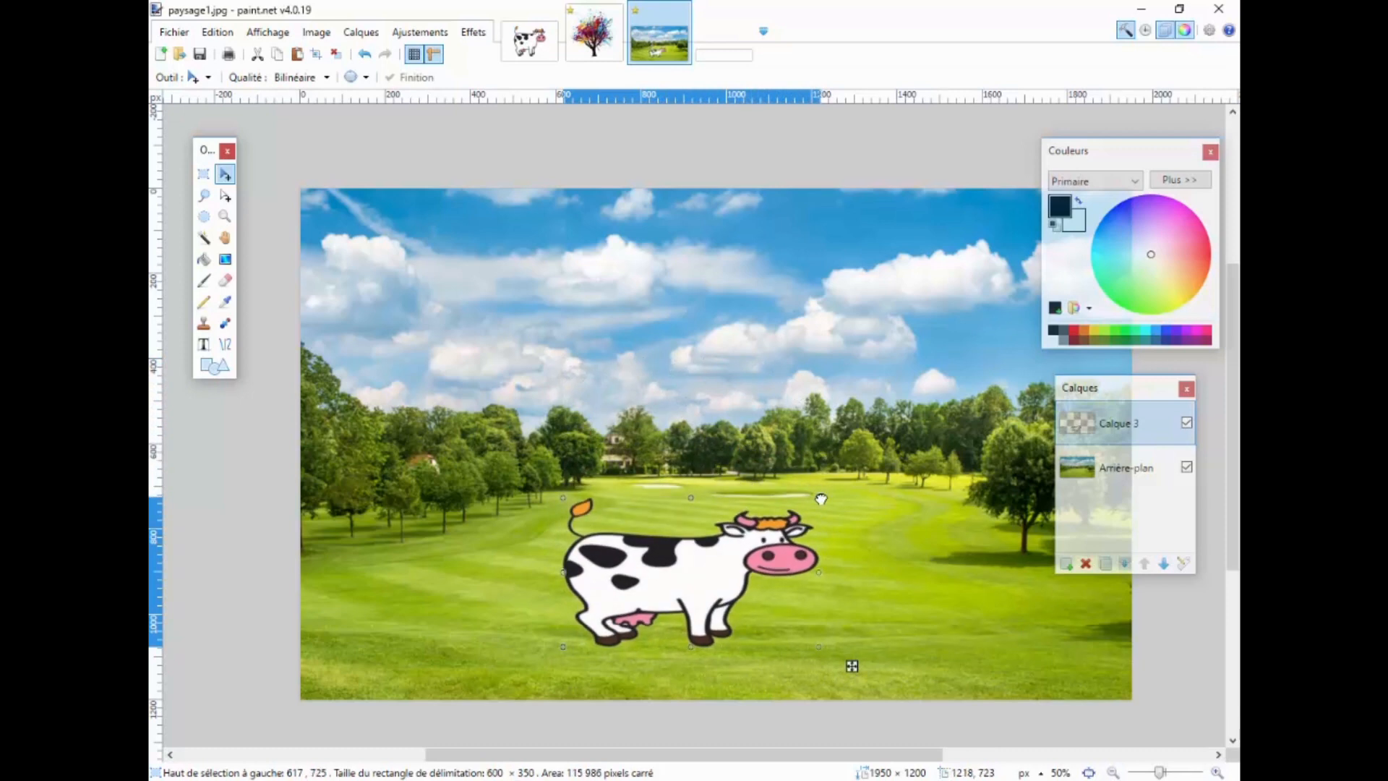
mouse_move(821, 499)
left_mouse_down()
mouse_move(737, 504)
mouse_move(659, 534)
mouse_move(620, 571)
mouse_move(717, 480)
mouse_move(693, 526)
mouse_move(725, 477)
left_mouse_up()
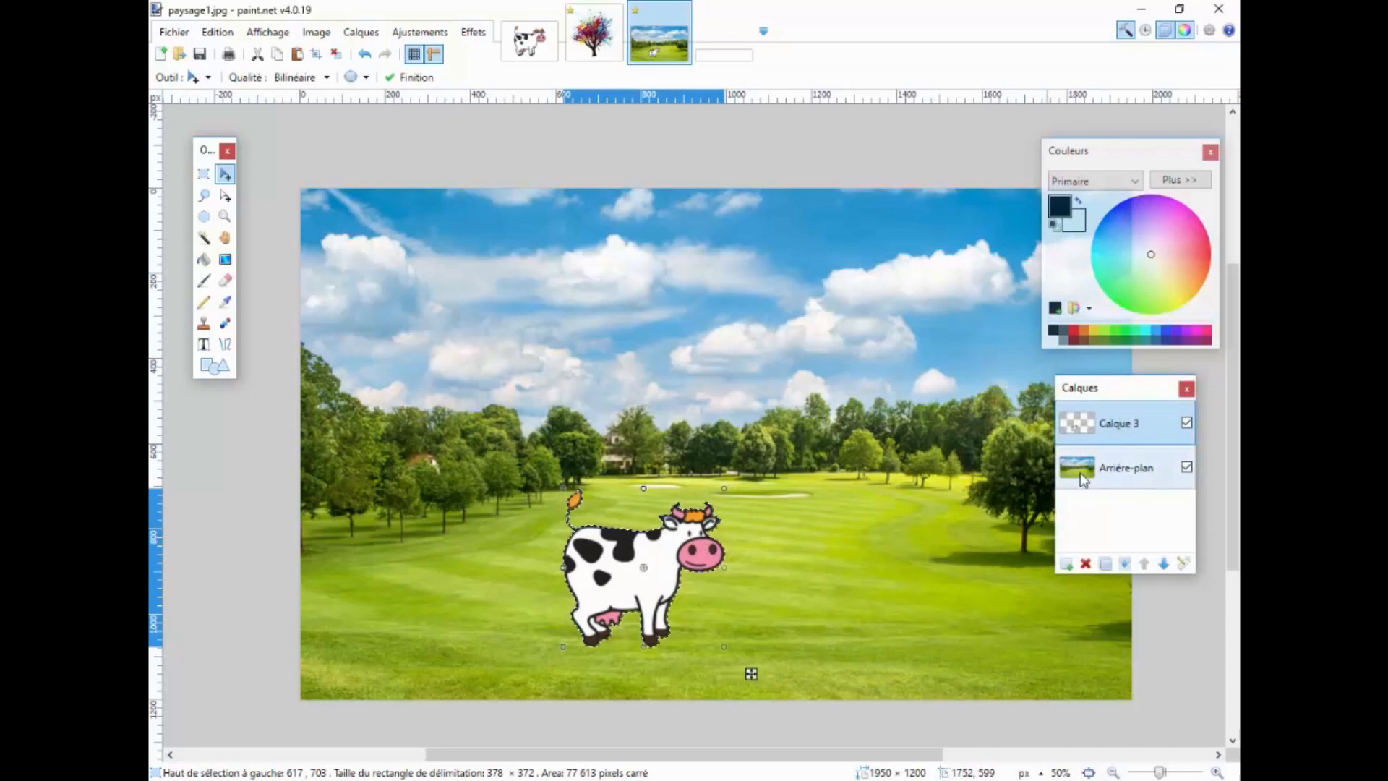
- Hide and show the Arrière-plan layer again, and add a new empty layer directly above it
left_click(1187, 469)
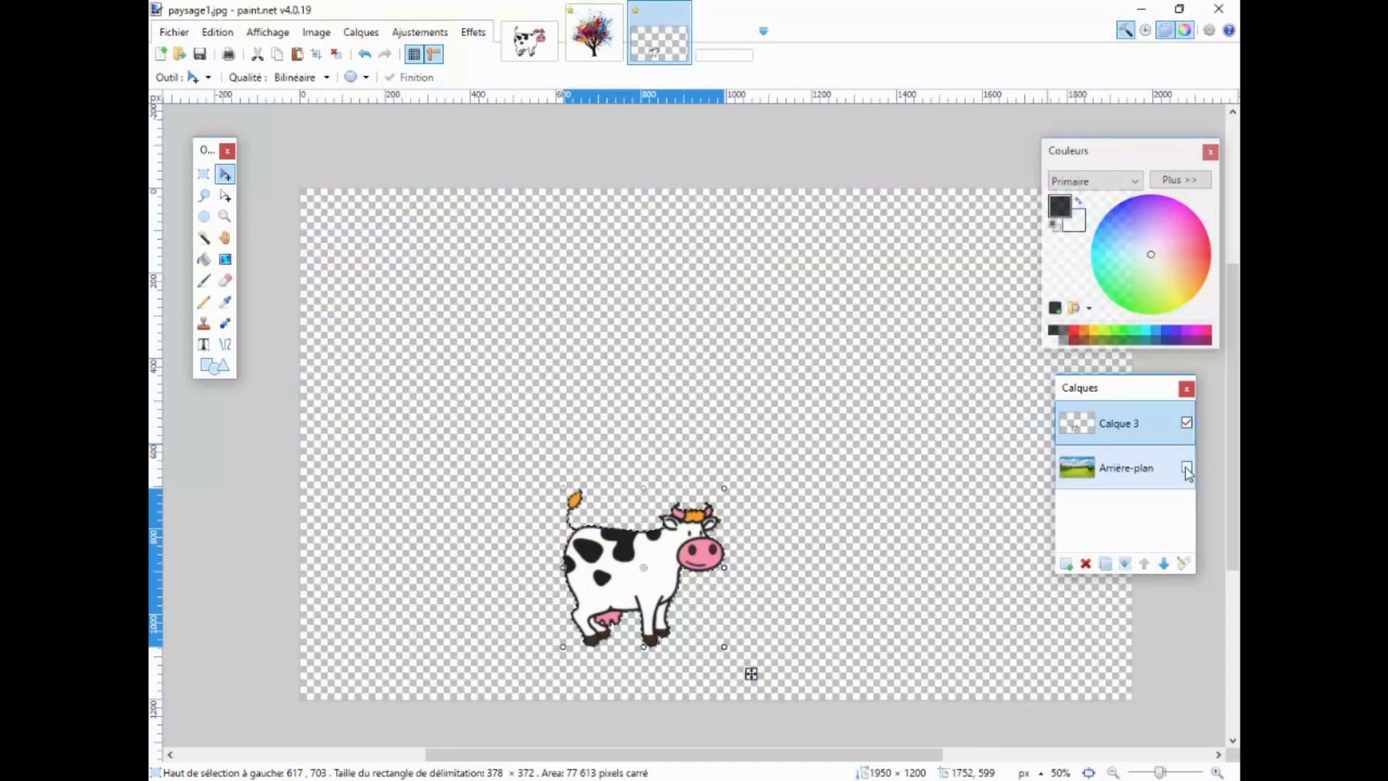
left_click(1186, 468)
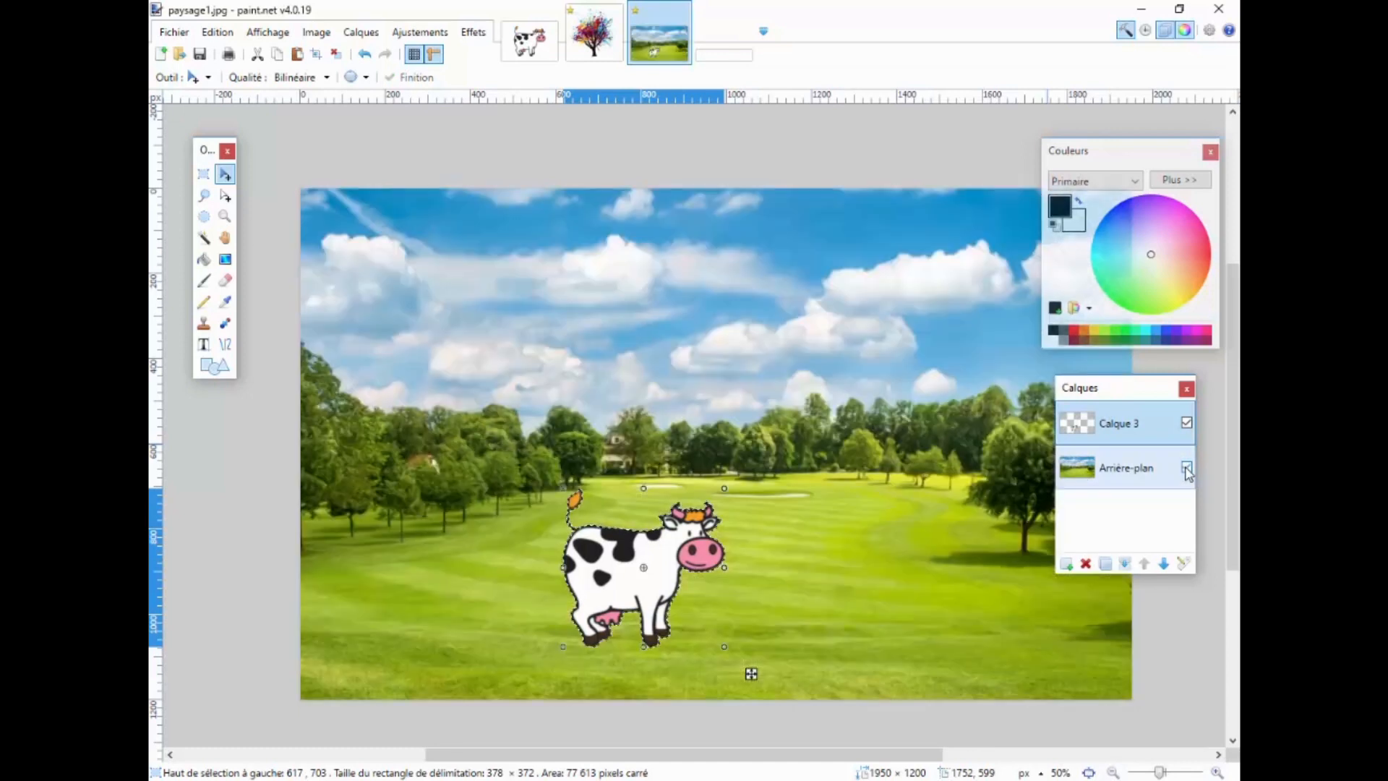
left_click(1186, 423)
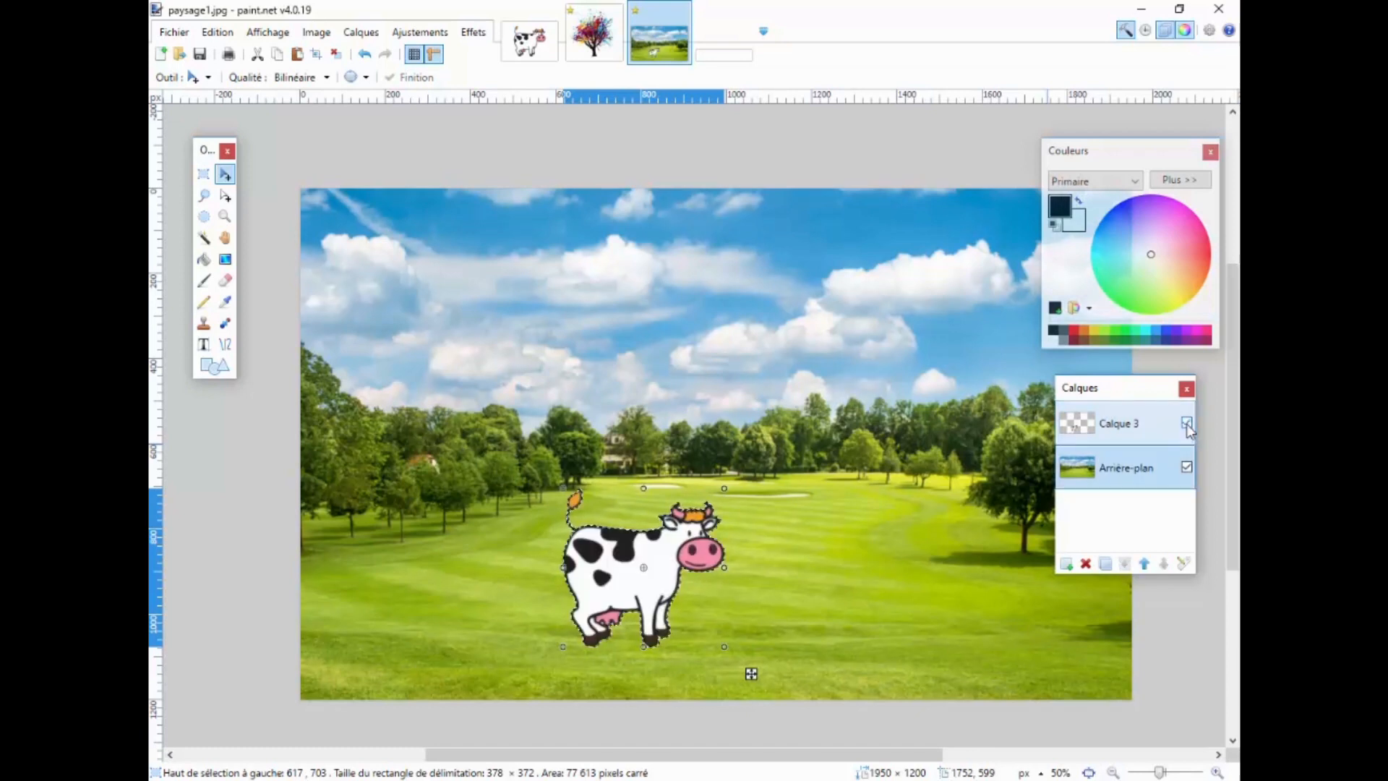
left_click(1066, 565)
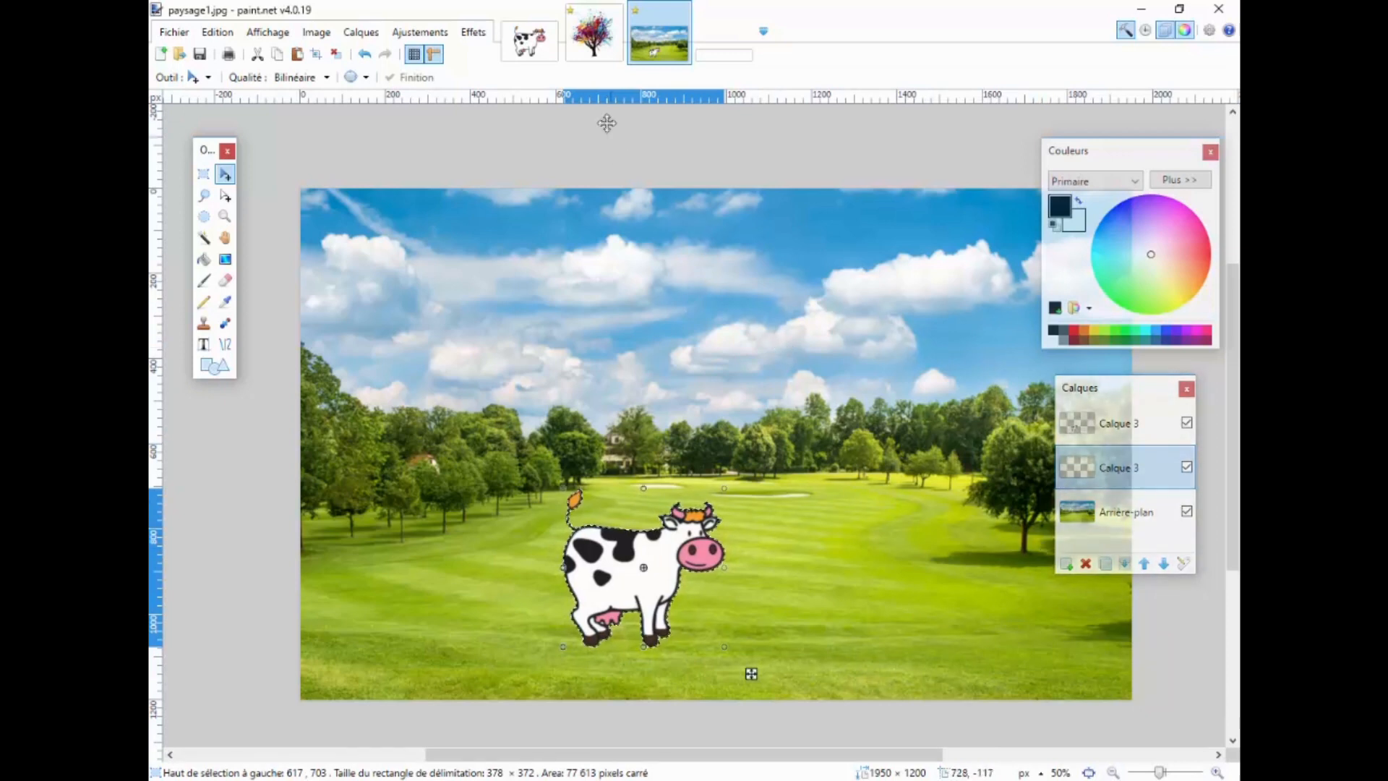
- Select the white background around the tree in dessin arbre.jpg with the Magic Wand at 12% tolerance
left_click(600, 49)
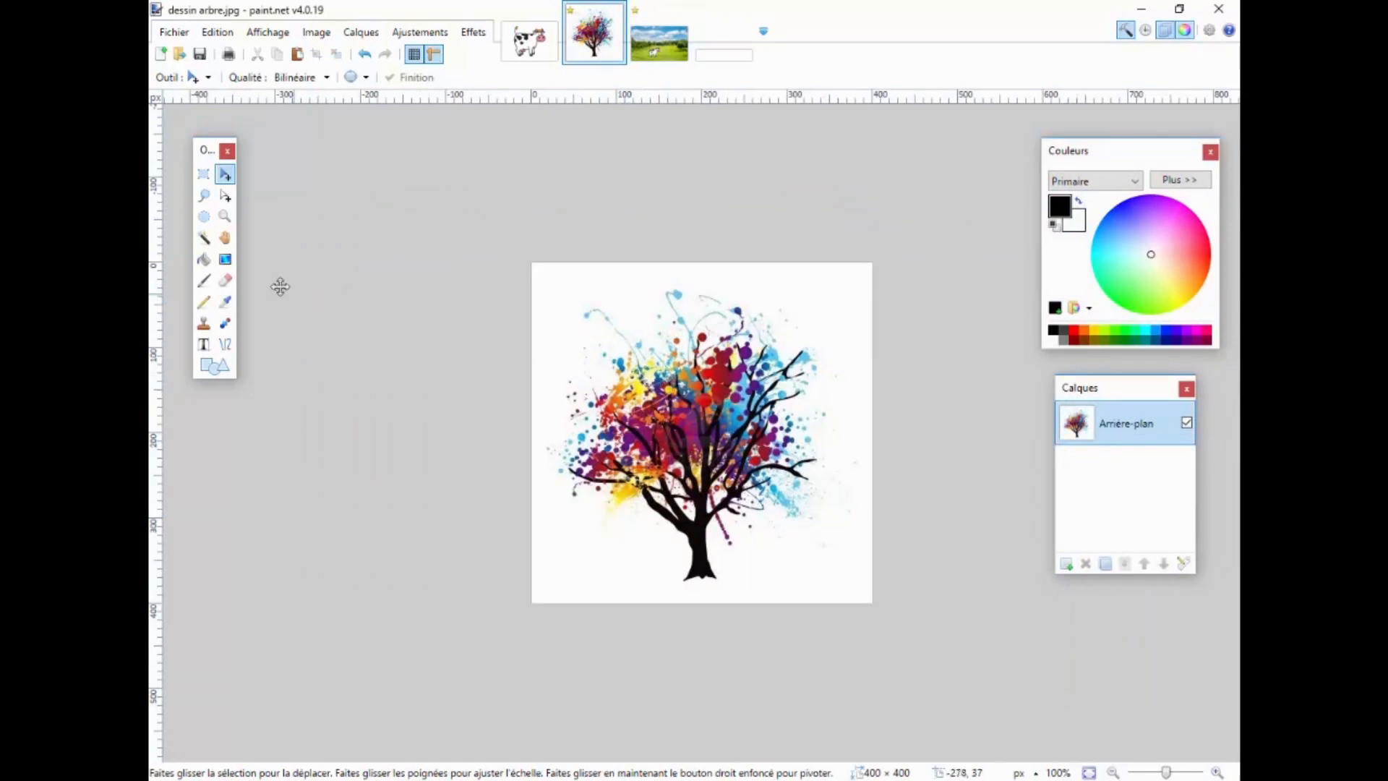
left_click(205, 240)
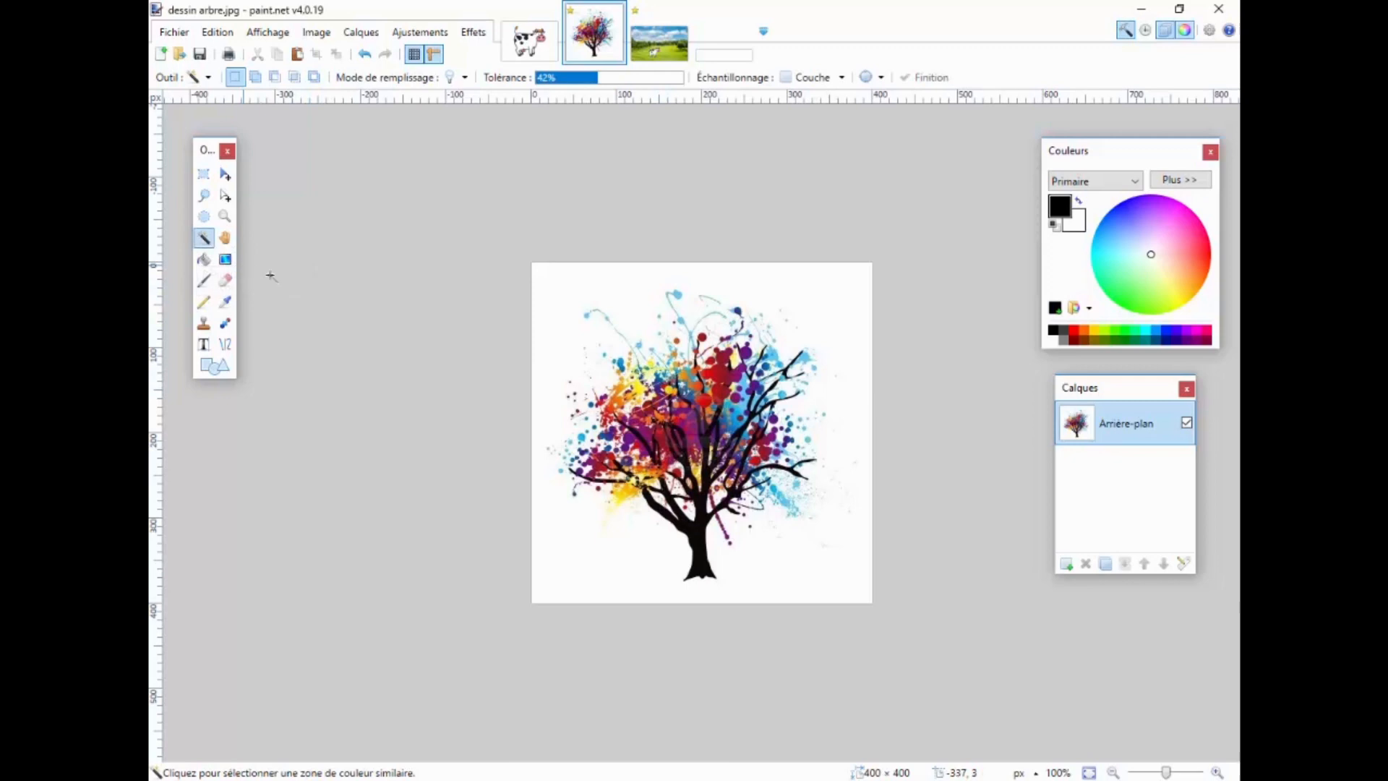
left_click(580, 290)
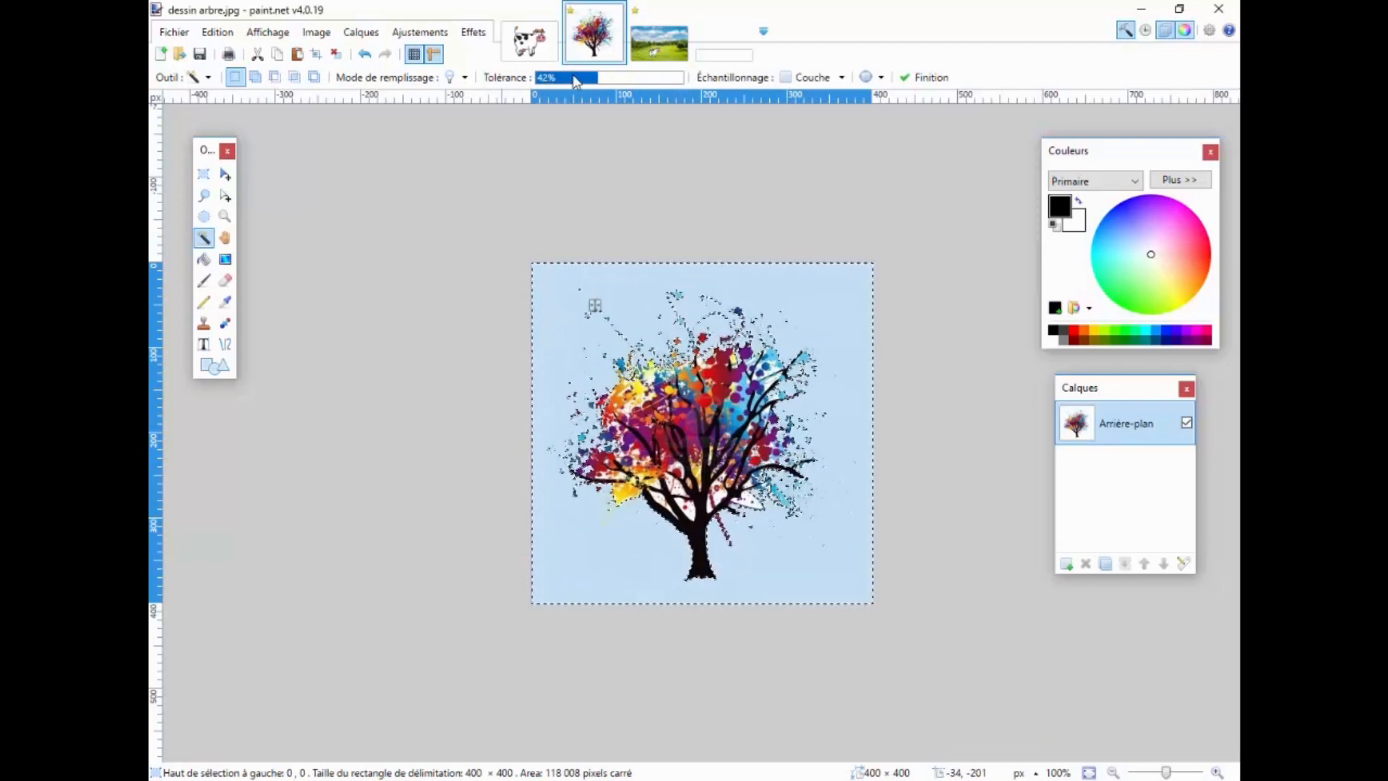
left_click_drag(583, 77, 560, 80)
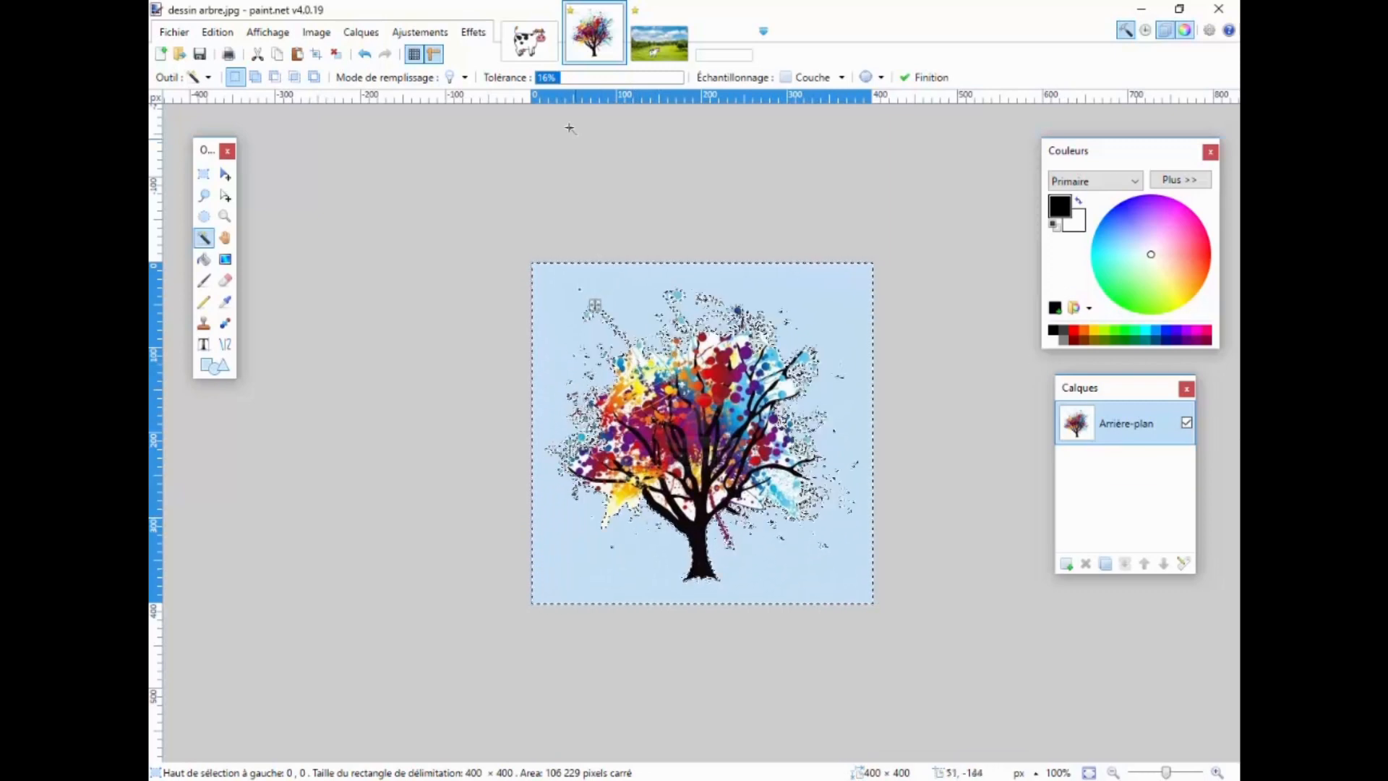
left_click(553, 77)
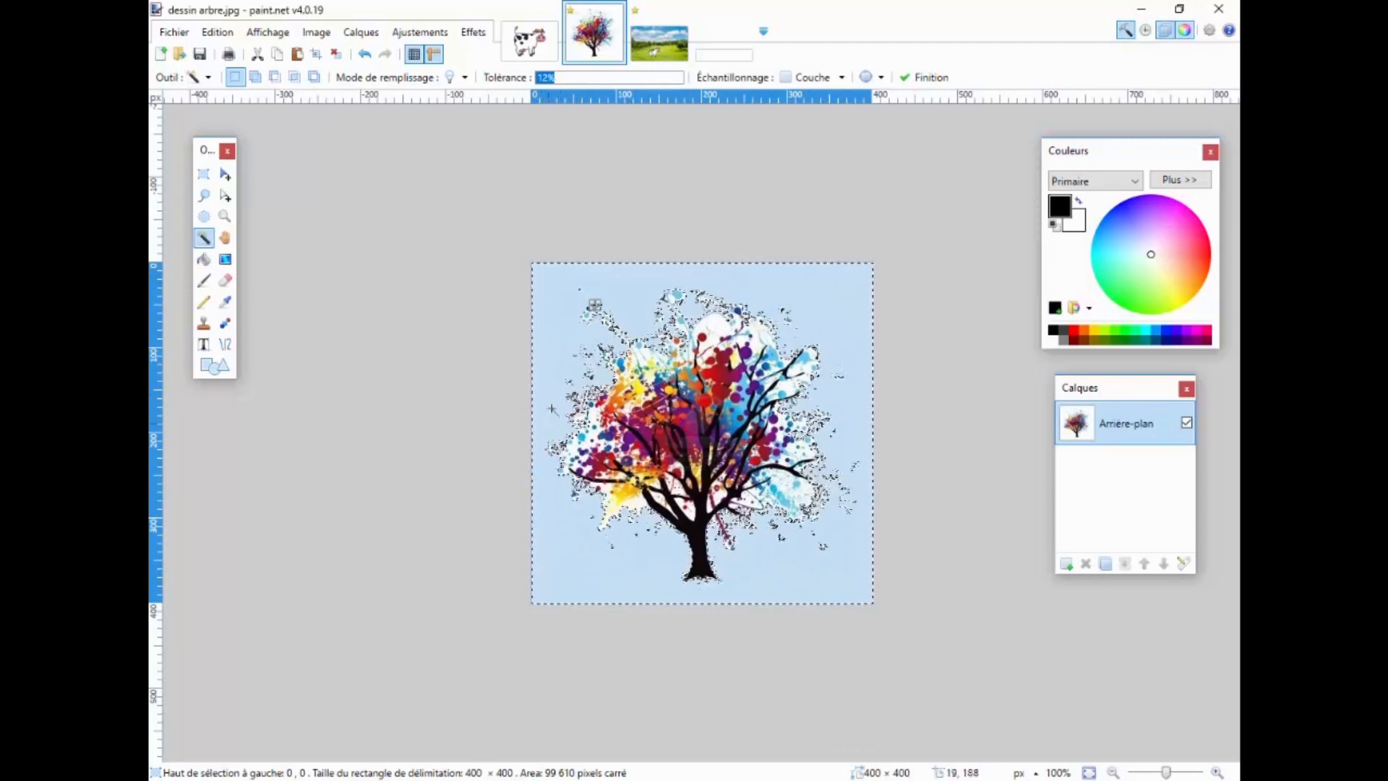
- Invert the selection so it covers only the tree, and copy the tree
left_click(231, 36)
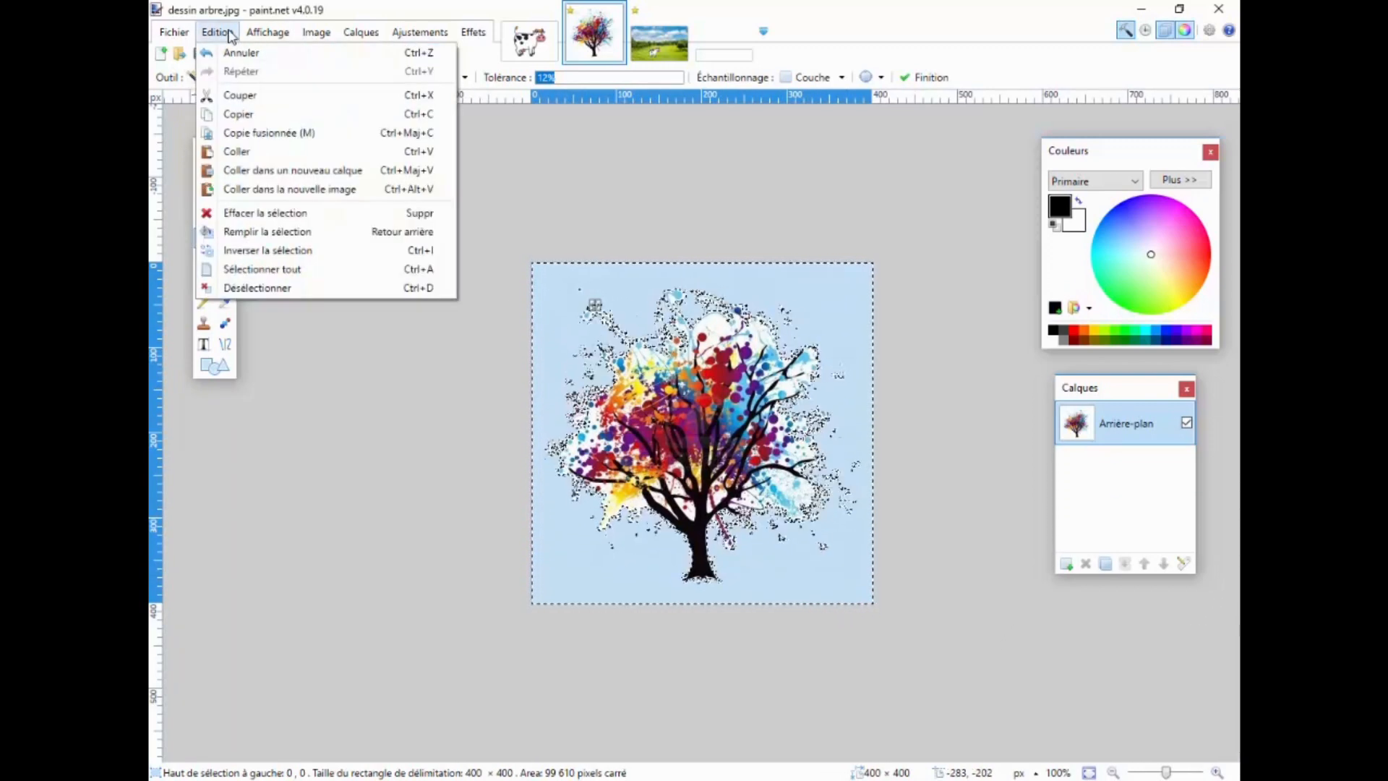
left_click(252, 253)
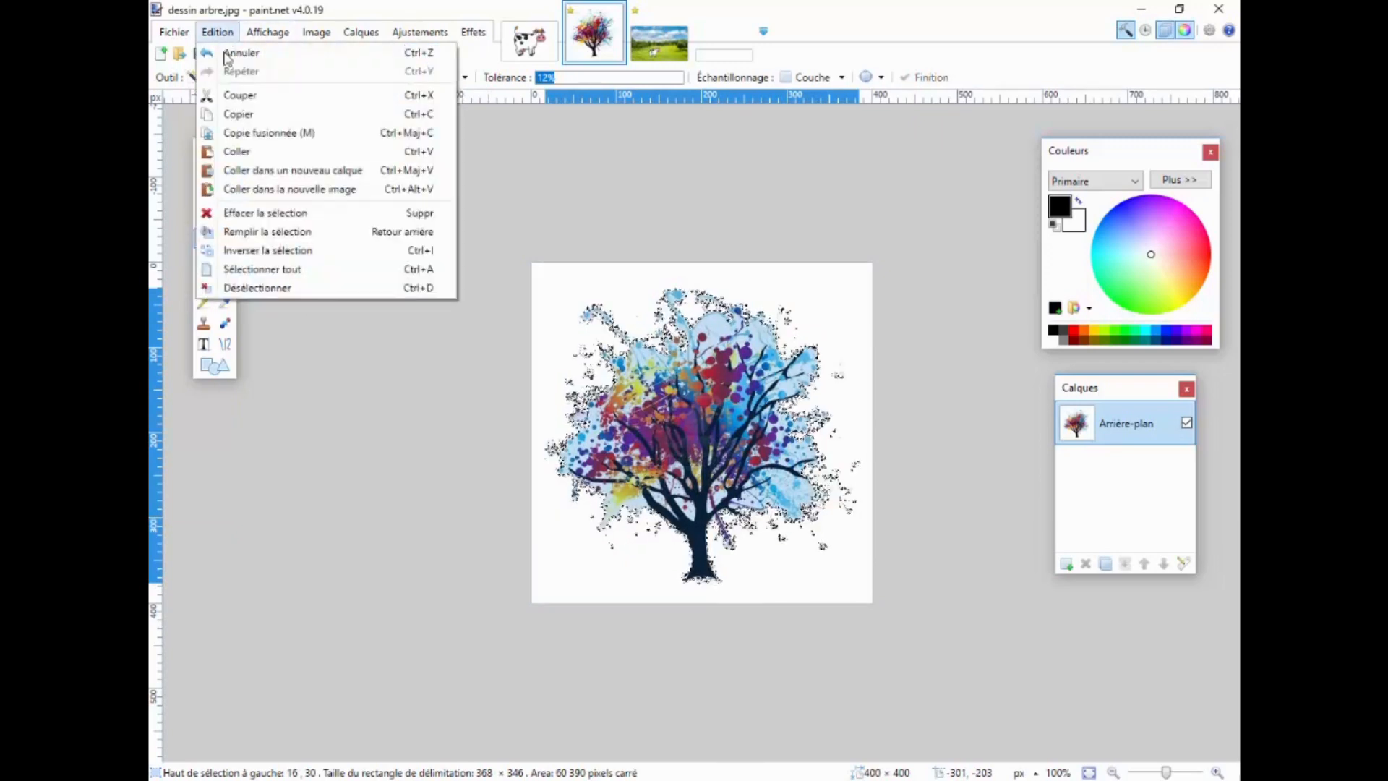
left_click(240, 110)
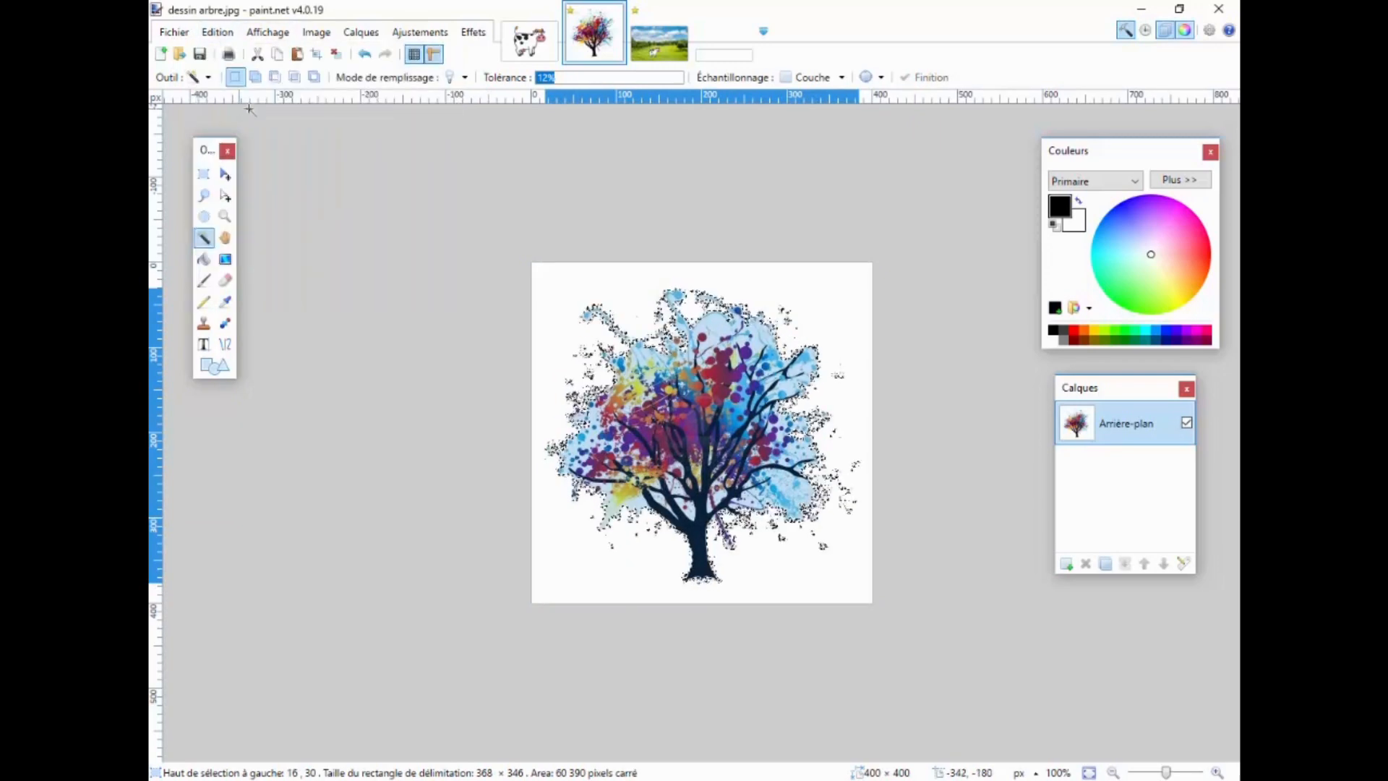
- Paste the copied tree into the empty middle layer of paysage1.jpg
left_click(672, 52)
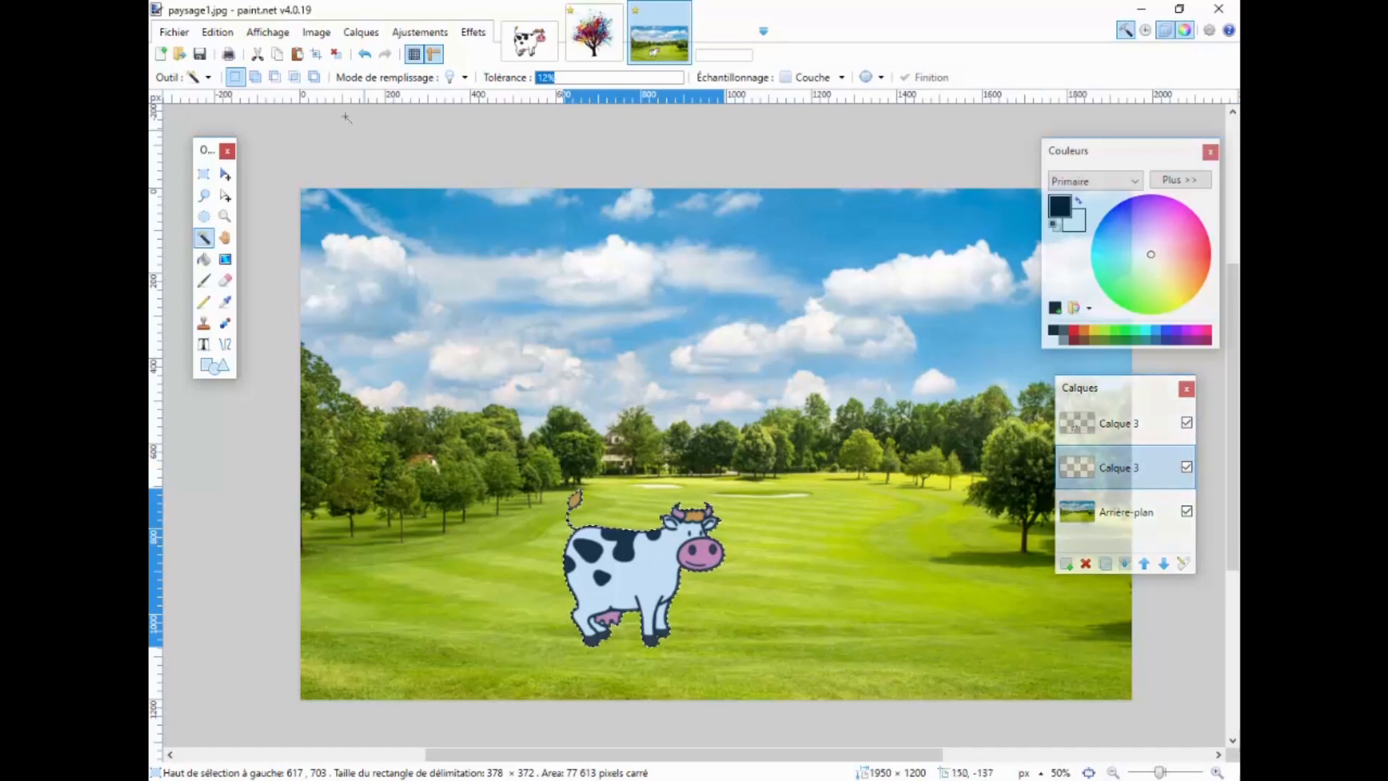
left_click(217, 32)
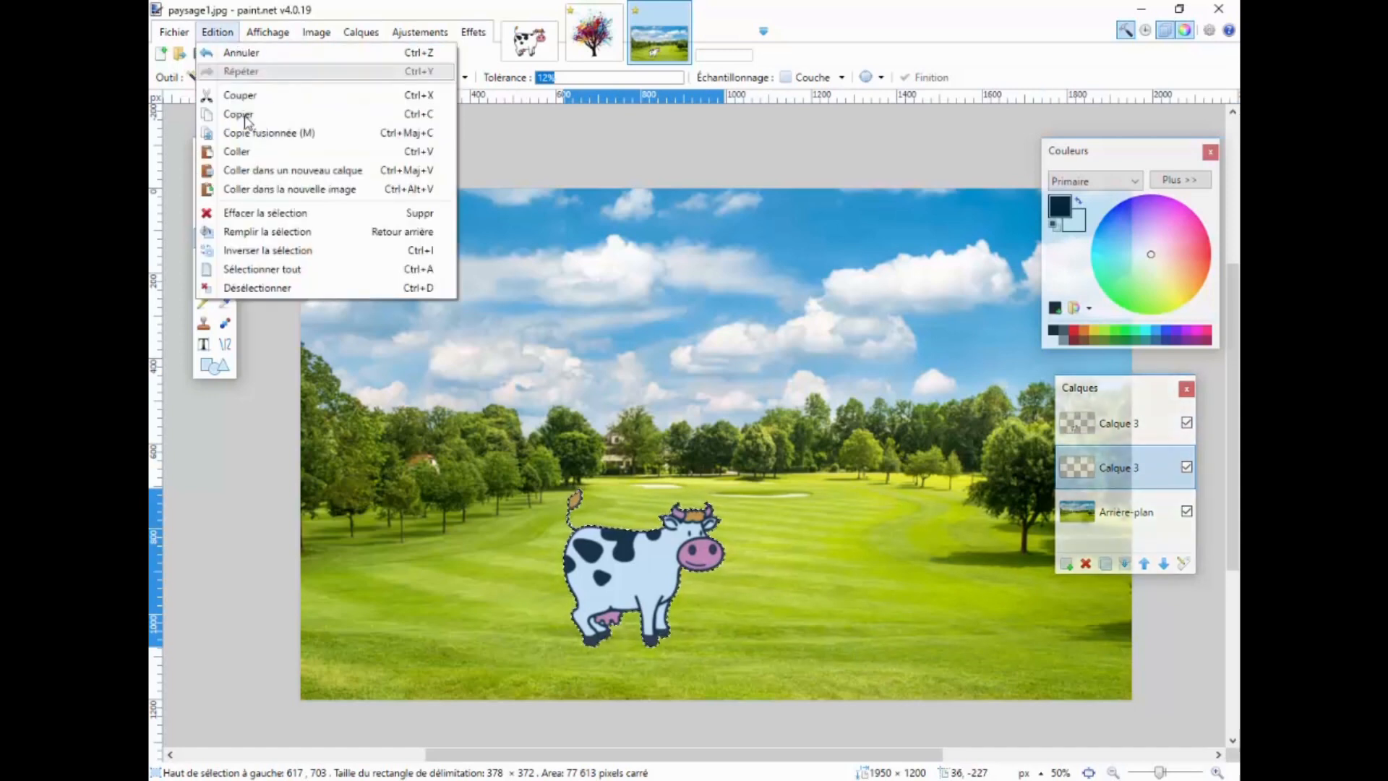
left_click(239, 151)
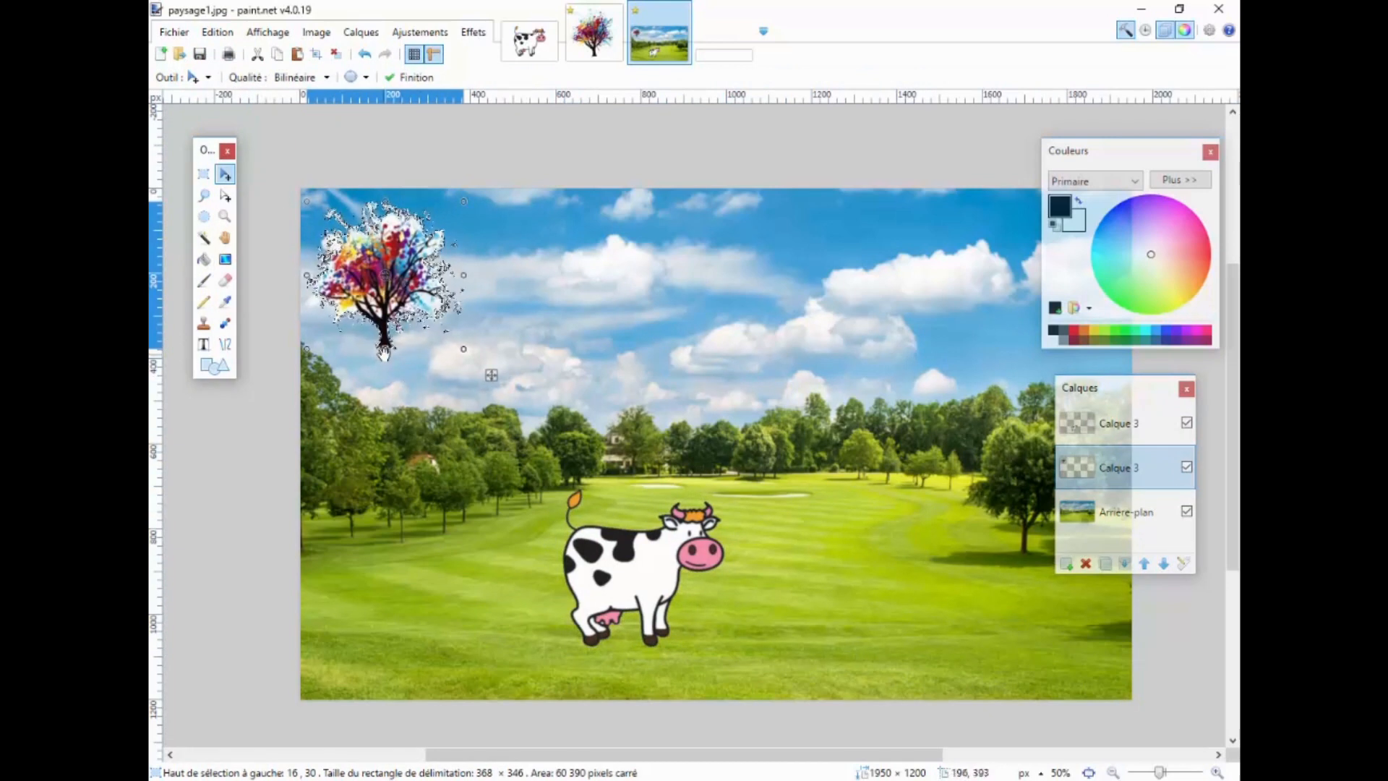
- Enlarge the pasted tree to about 618 × 1086 px and place it at the landscape's left edge, its upper-left corner at about -144, 18 px
left_click_drag(385, 350, 385, 544)
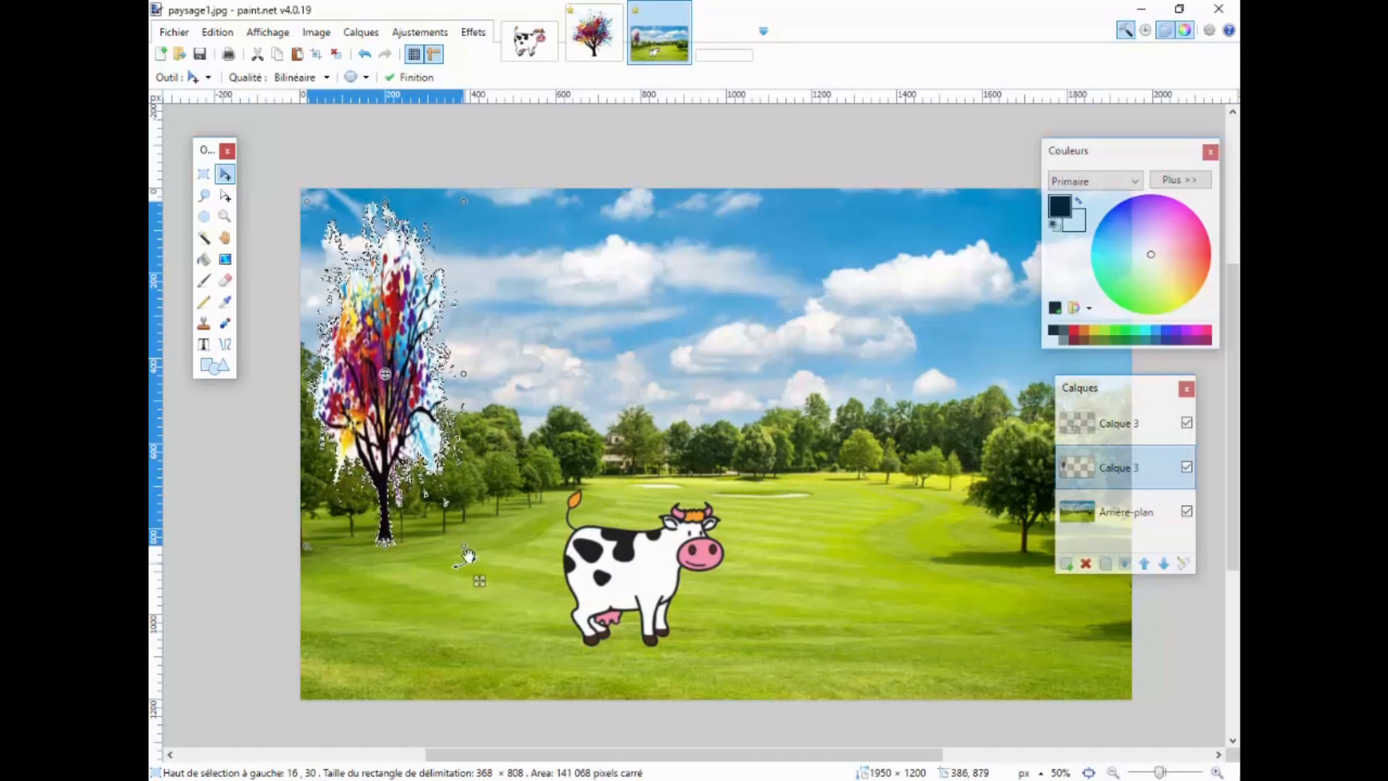
left_click_drag(472, 556, 513, 619)
left_click_drag(547, 666, 484, 708)
left_click_drag(400, 484, 396, 438)
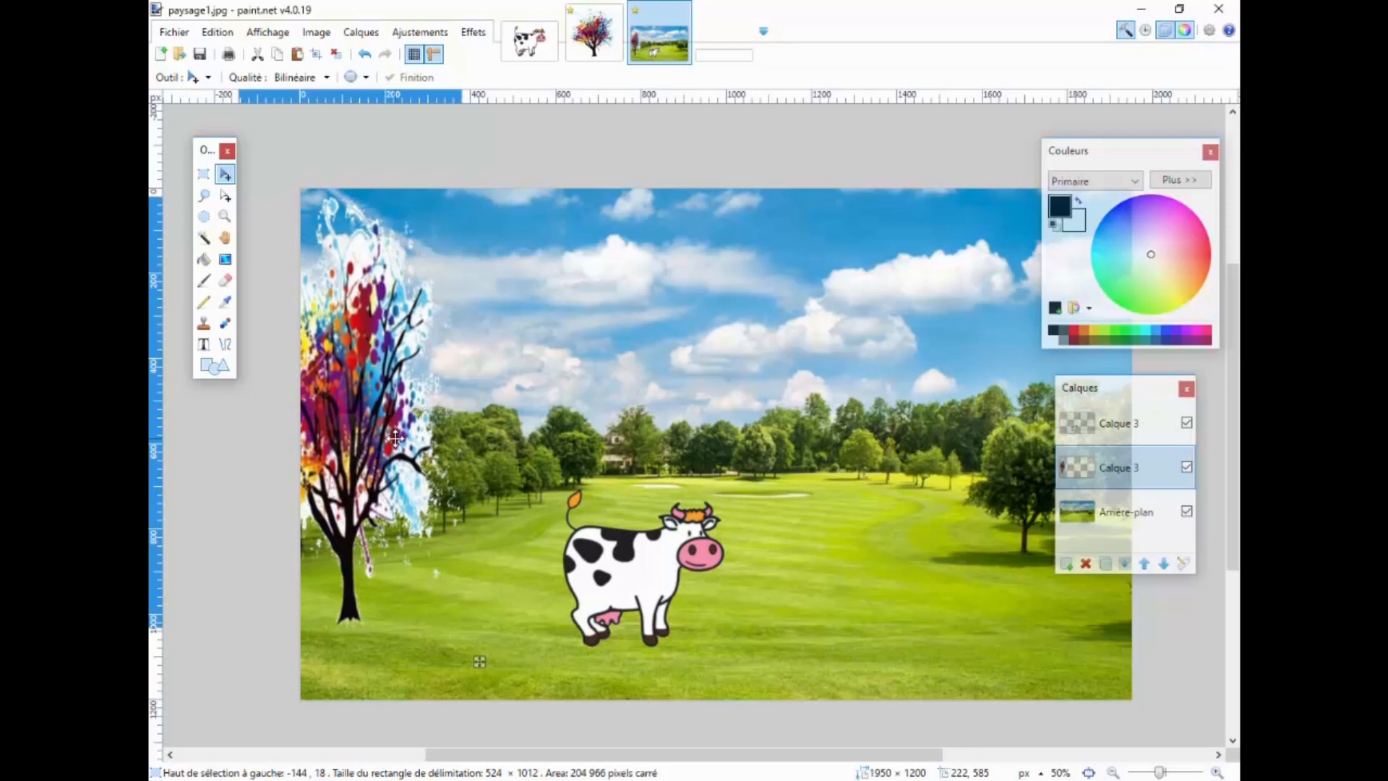
left_click_drag(464, 629, 502, 659)
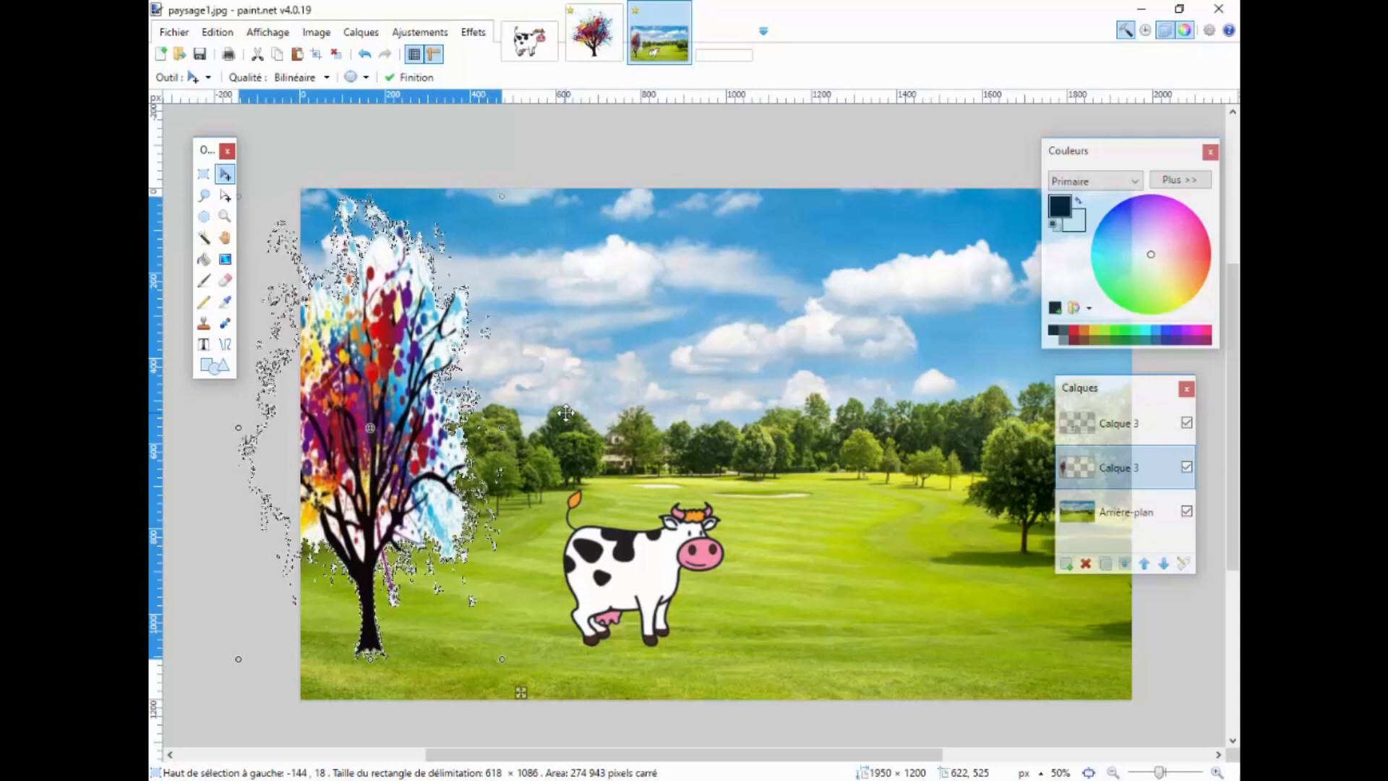
- Clear the selection and shift the tree layer's content to an offset of about -2, 20 px
key("ctrl+d")
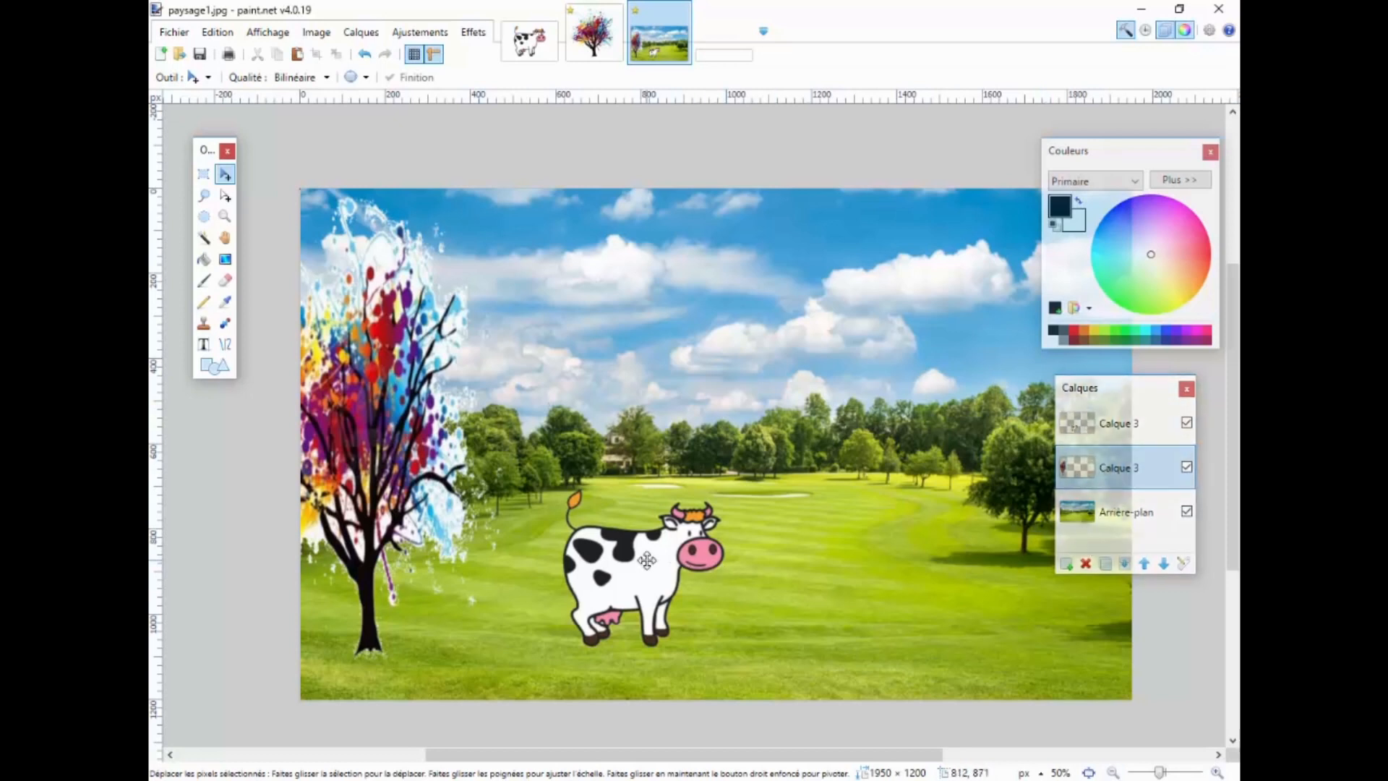
mouse_move(647, 560)
left_mouse_down()
mouse_move(703, 544)
mouse_move(657, 554)
left_mouse_up()
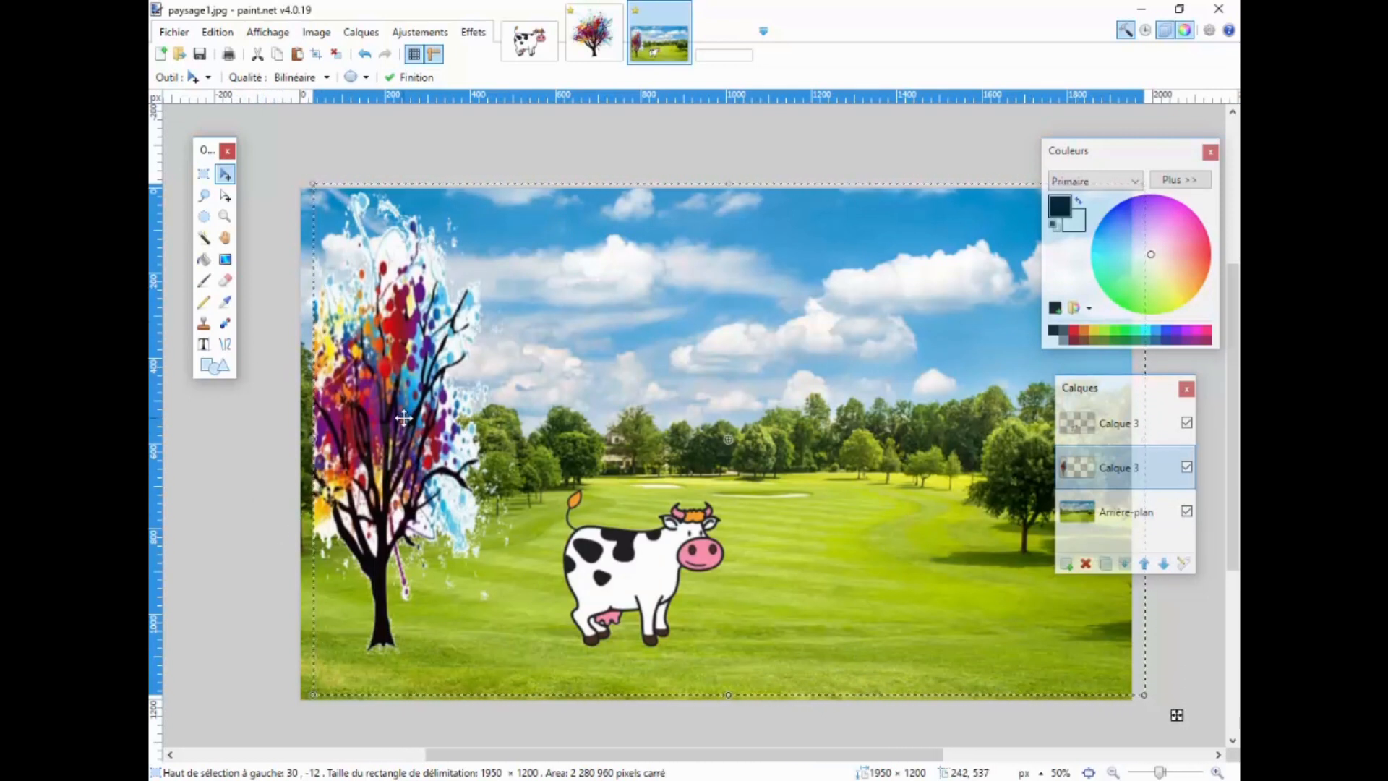
left_click_drag(404, 417, 391, 432)
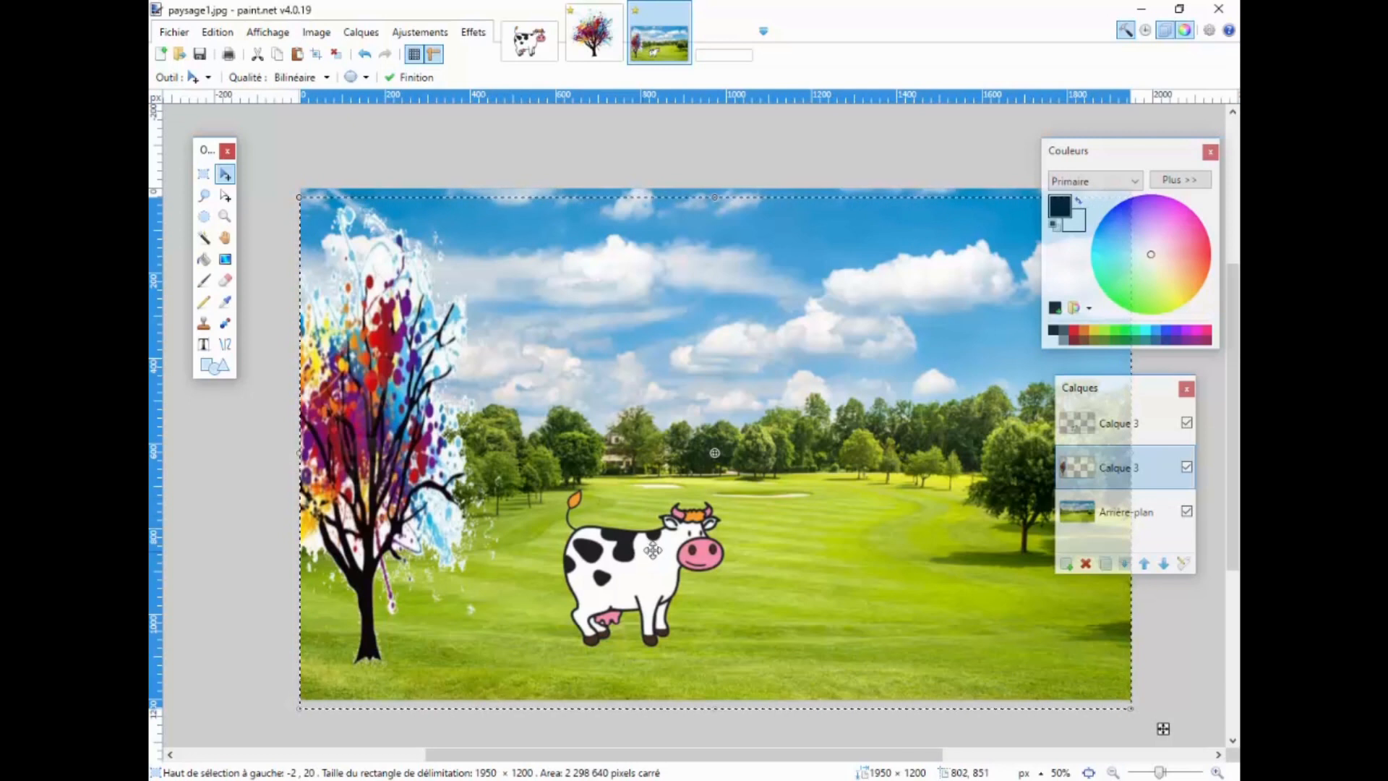
- Activate the cow's layer, clear the selection, and shift the layer's content to an offset of about 28, 12 px
left_click(1139, 425)
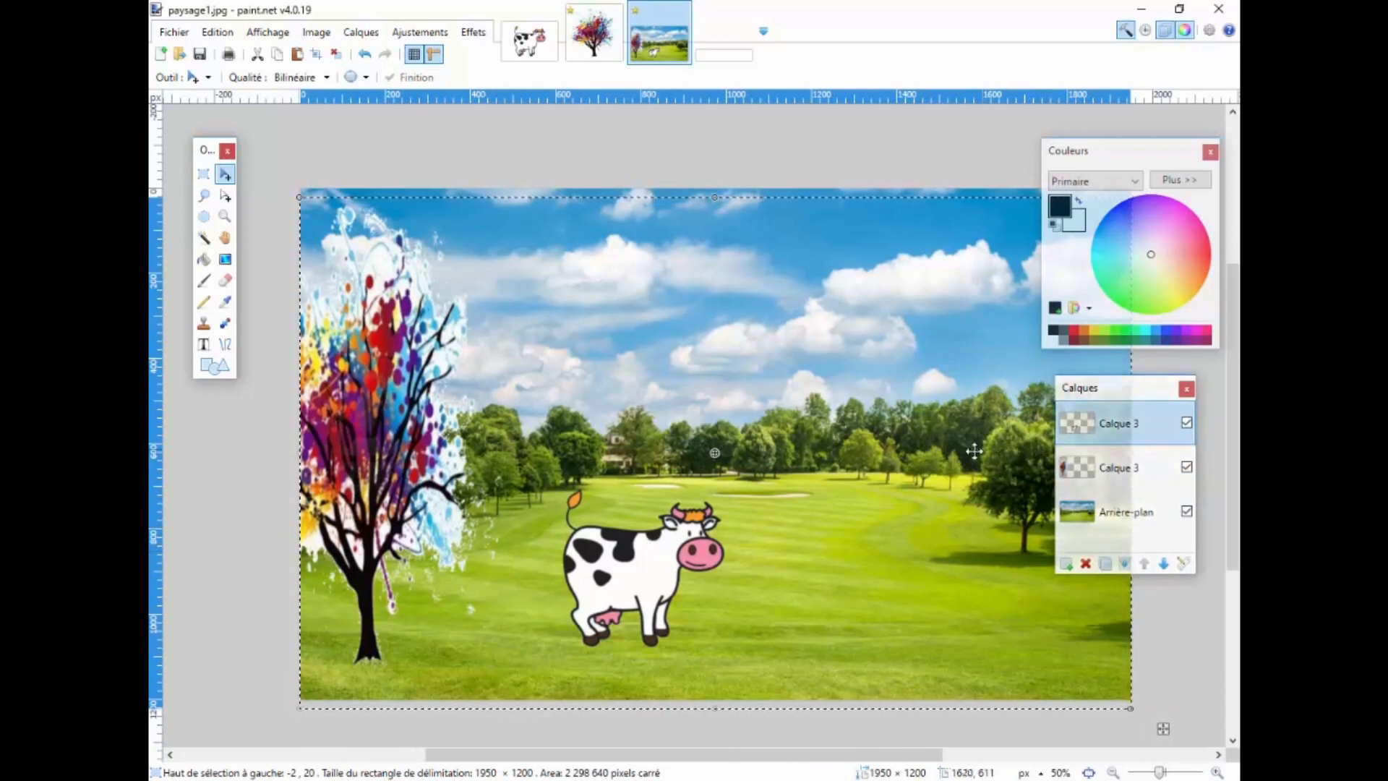
key("ctrl+d")
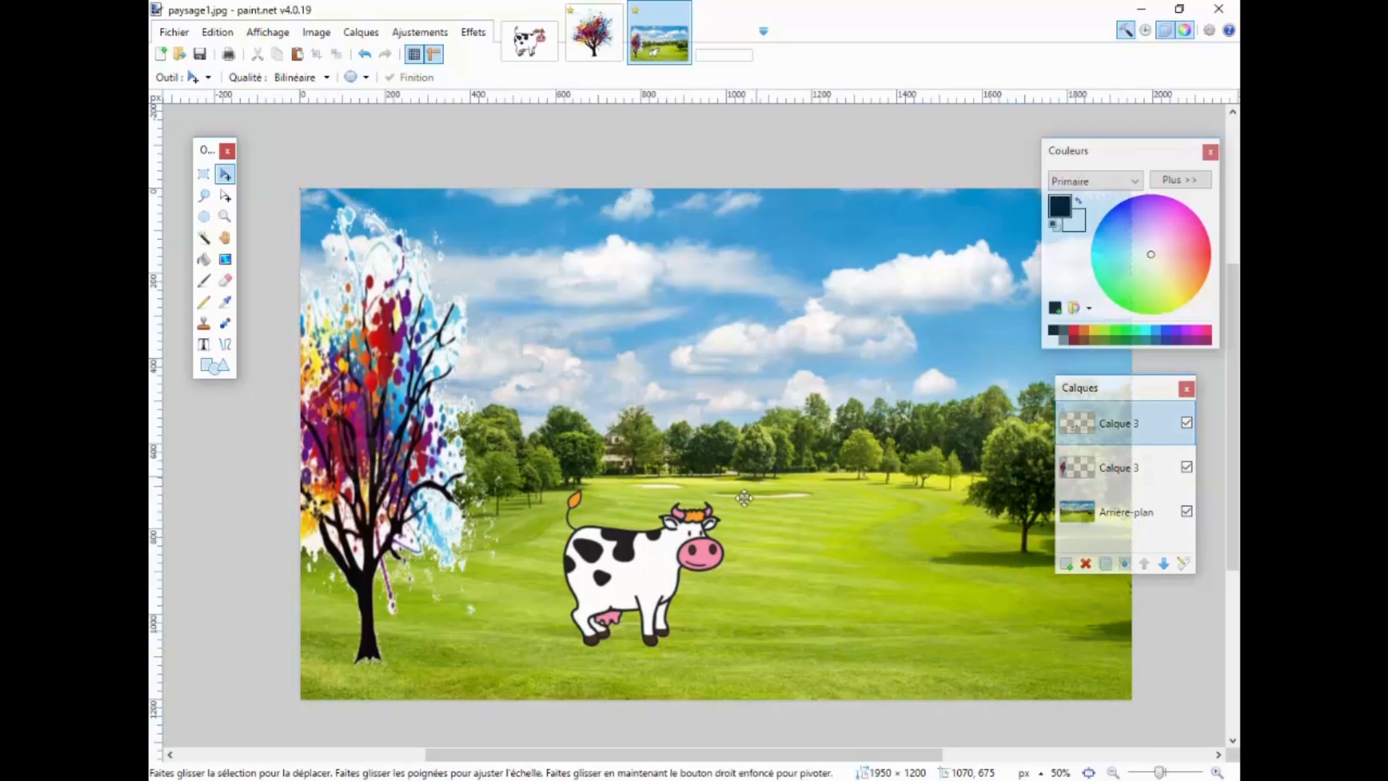
mouse_move(639, 570)
left_mouse_down()
mouse_move(705, 543)
mouse_move(696, 562)
mouse_move(652, 573)
left_mouse_up()
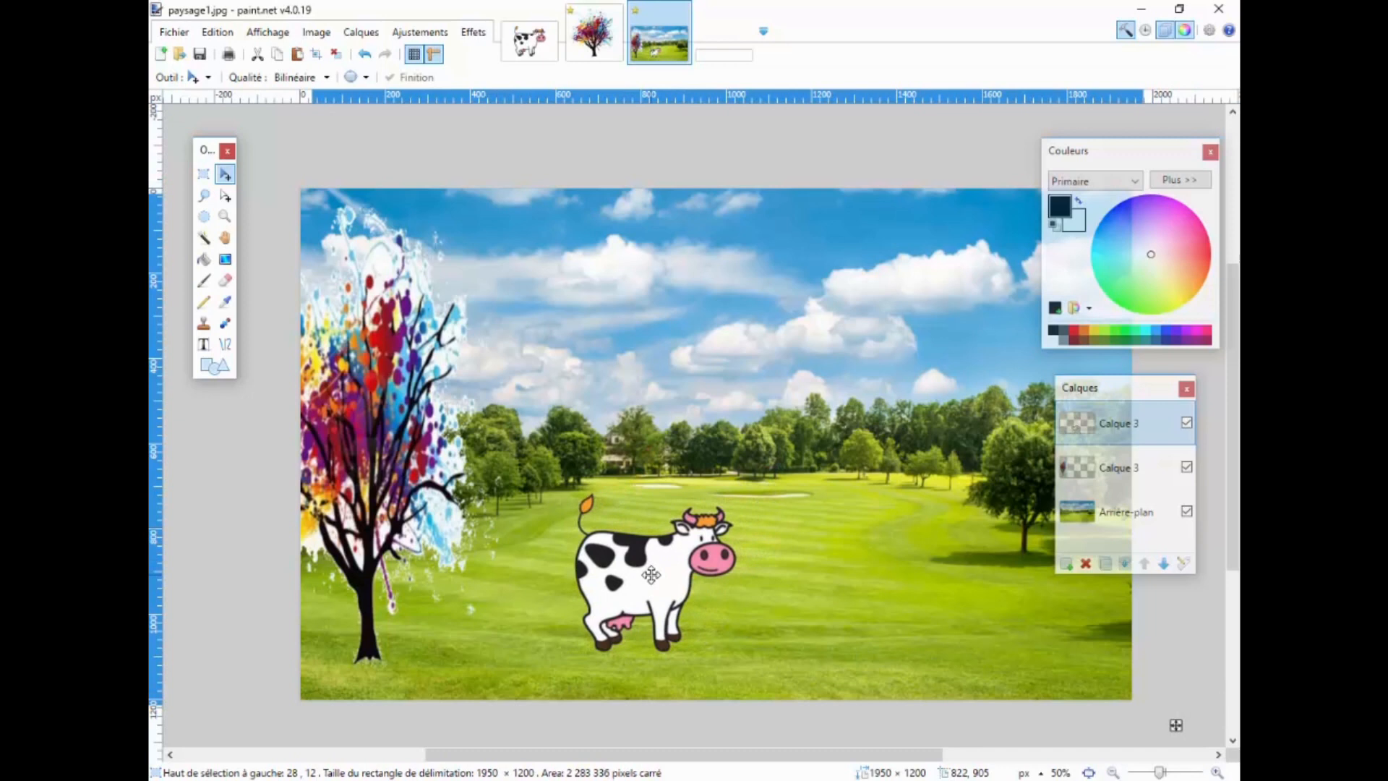
- Flip the whole image horizontally and undo the flip
left_click(316, 32)
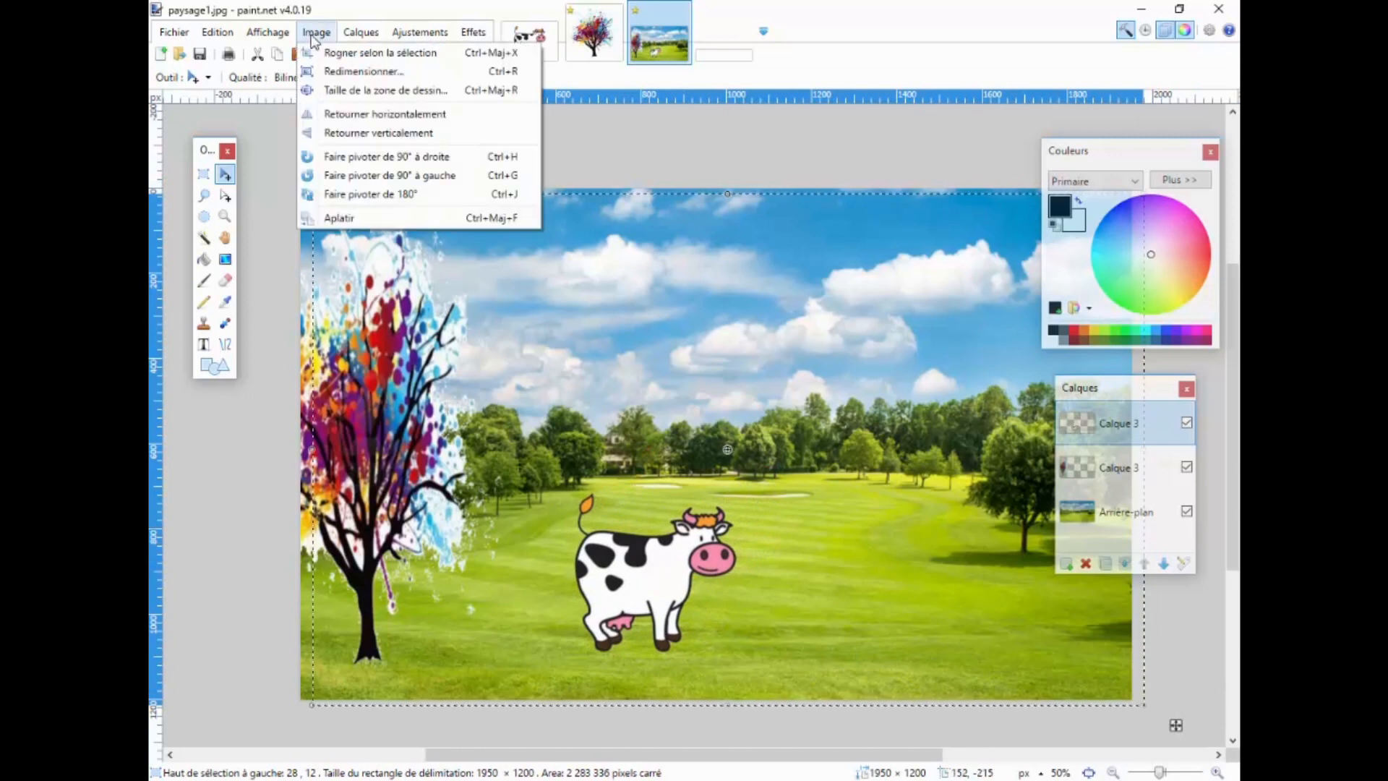
left_click(387, 116)
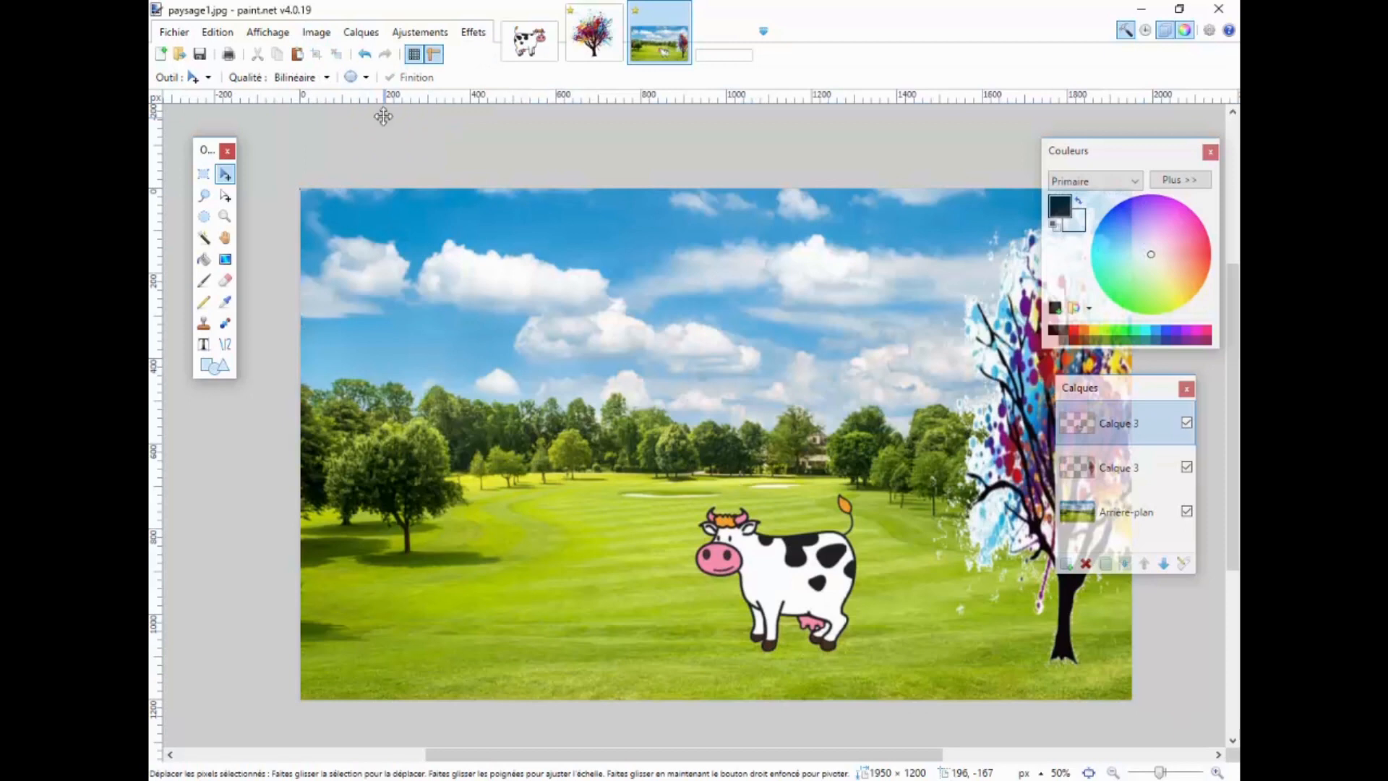
left_click(365, 57)
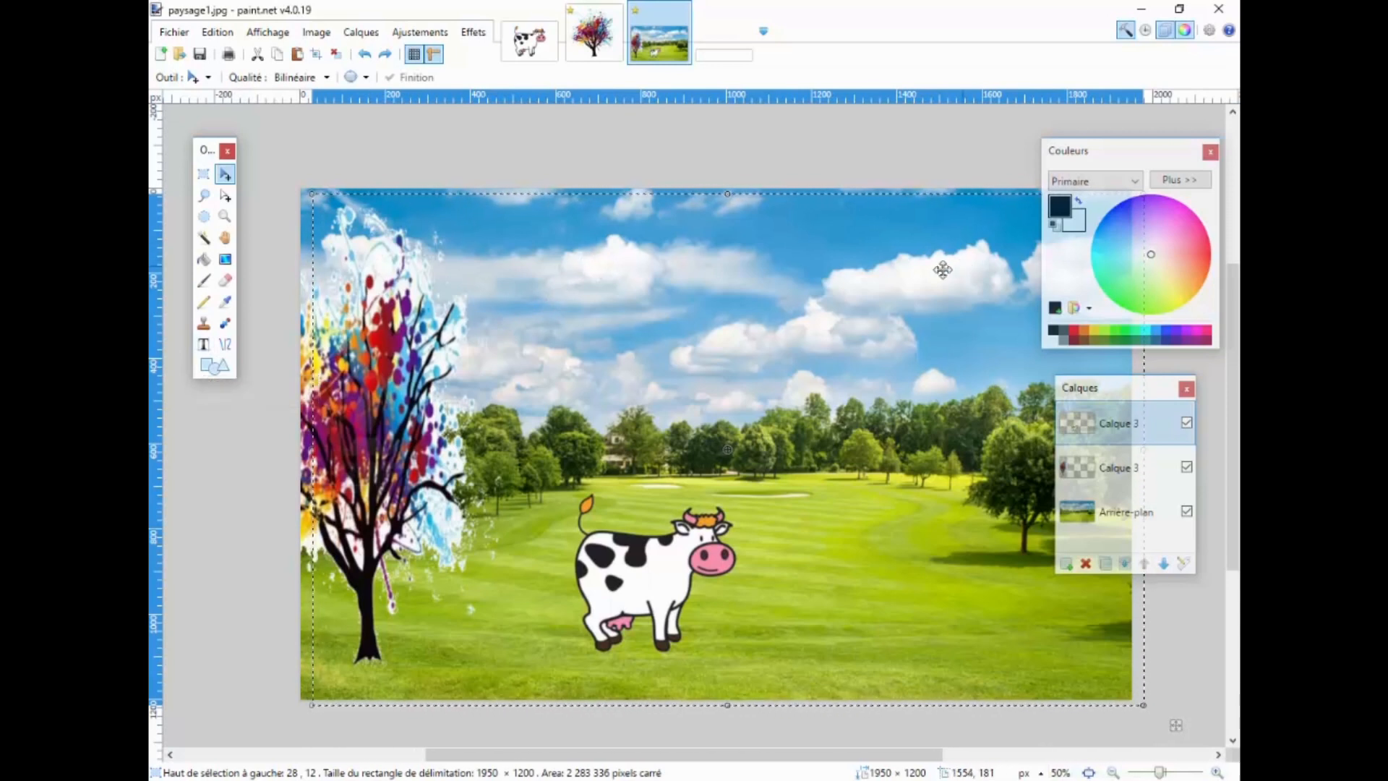
- Activate the Text tool and open the file commands for paysage1.jpg
left_click(204, 344)
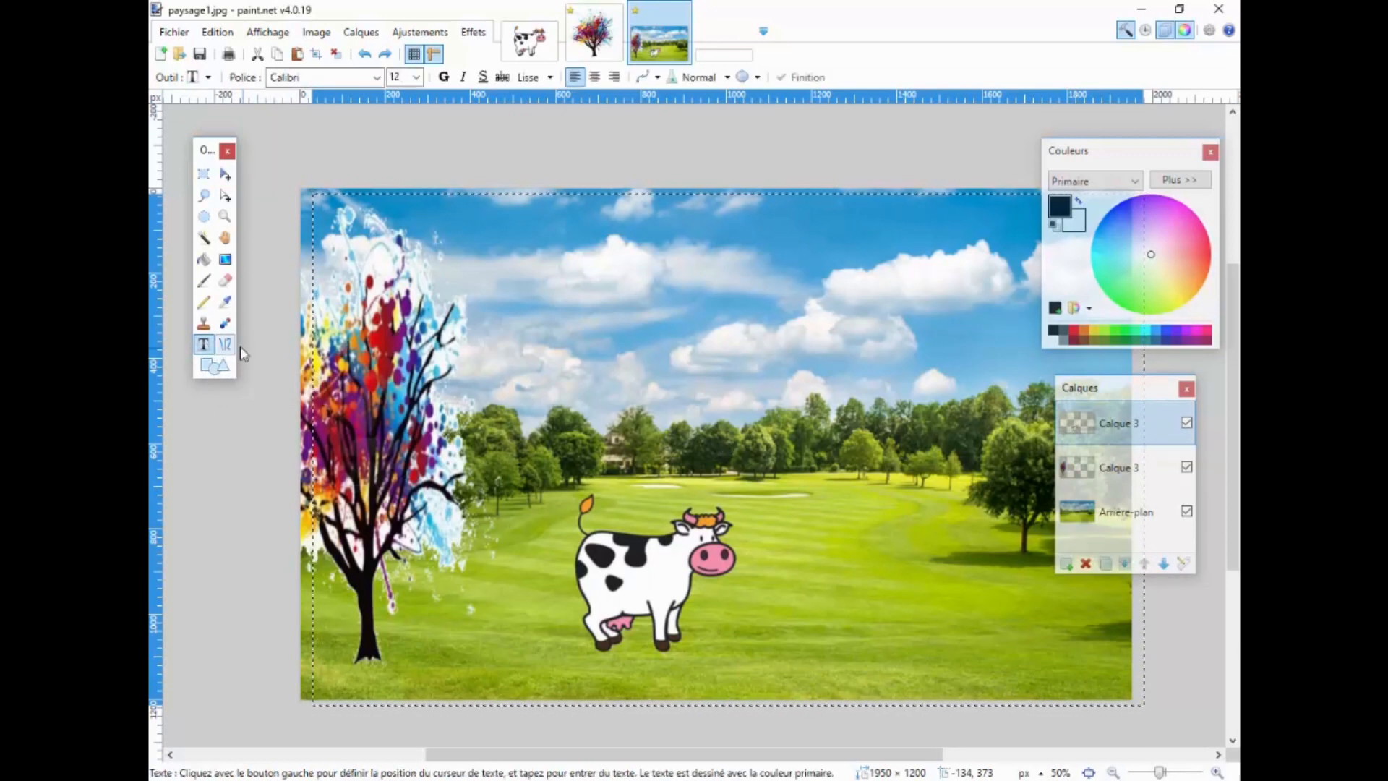
left_click(179, 34)
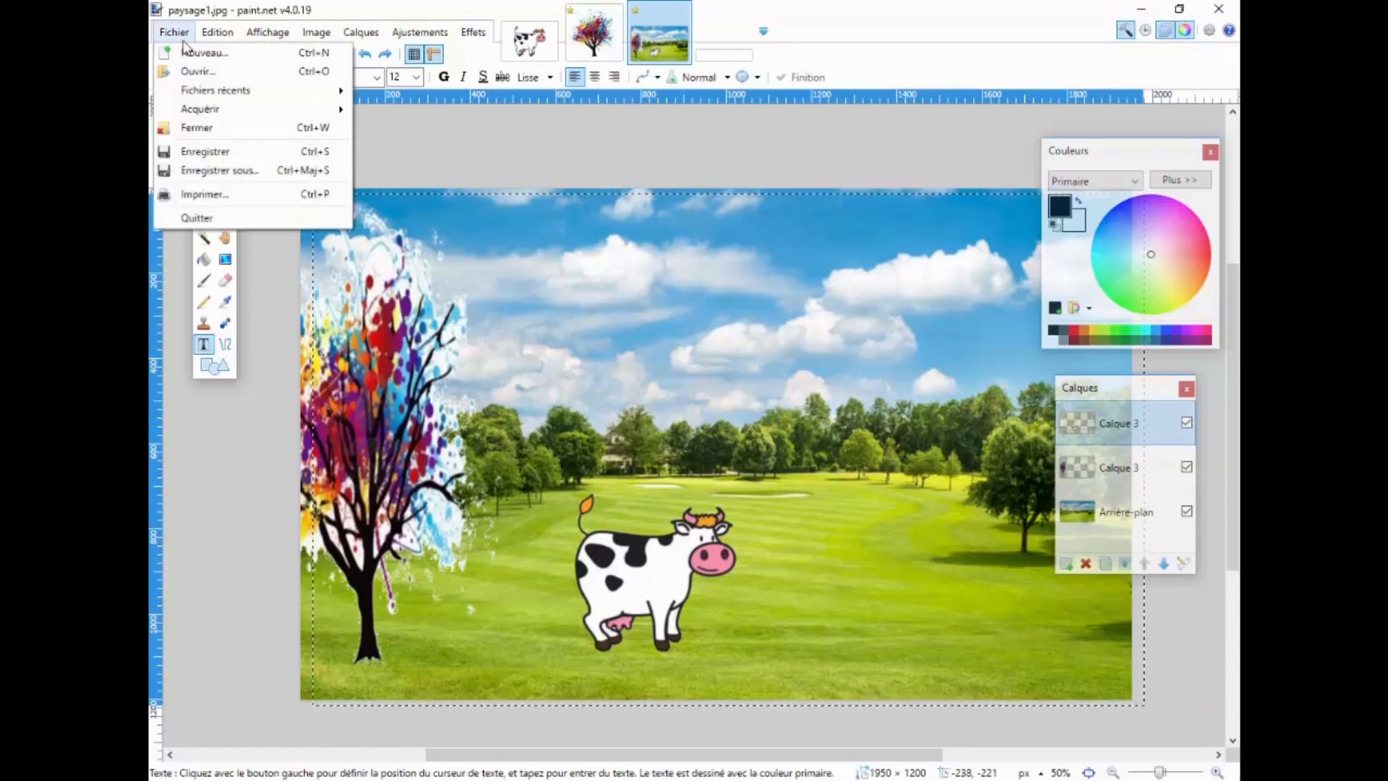